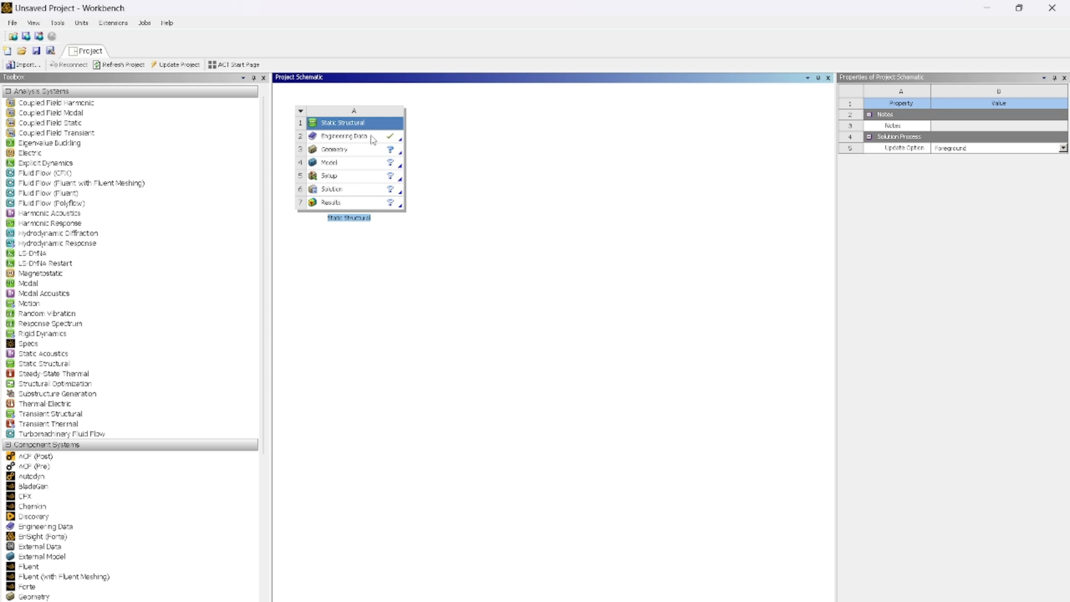
- Open the Engineering Data of the Static Structural system for editing and add a new material named "stainless steel"
right_click(372, 137)
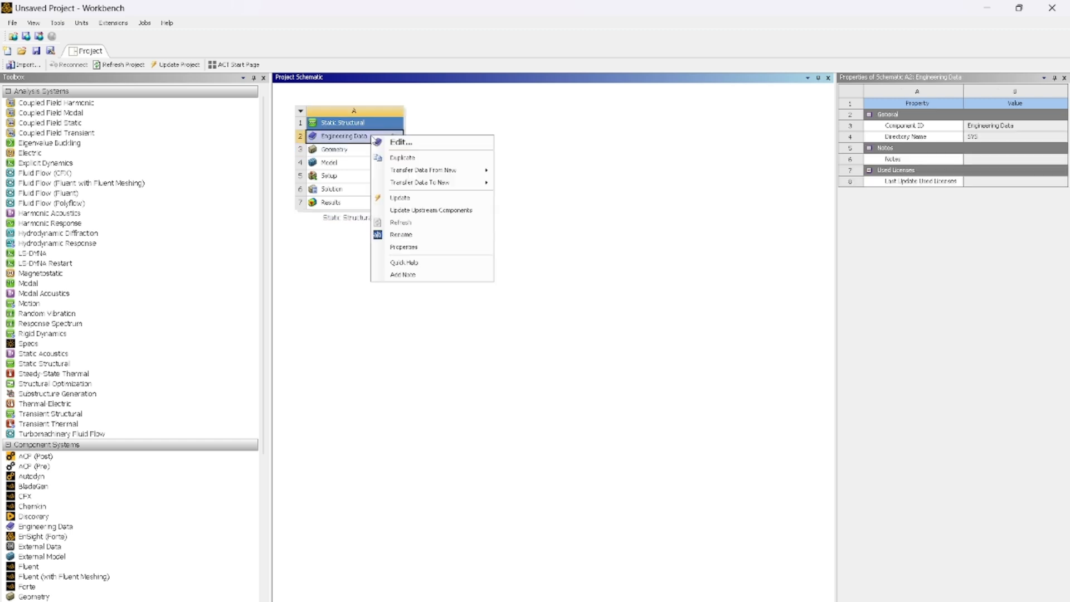
click(415, 144)
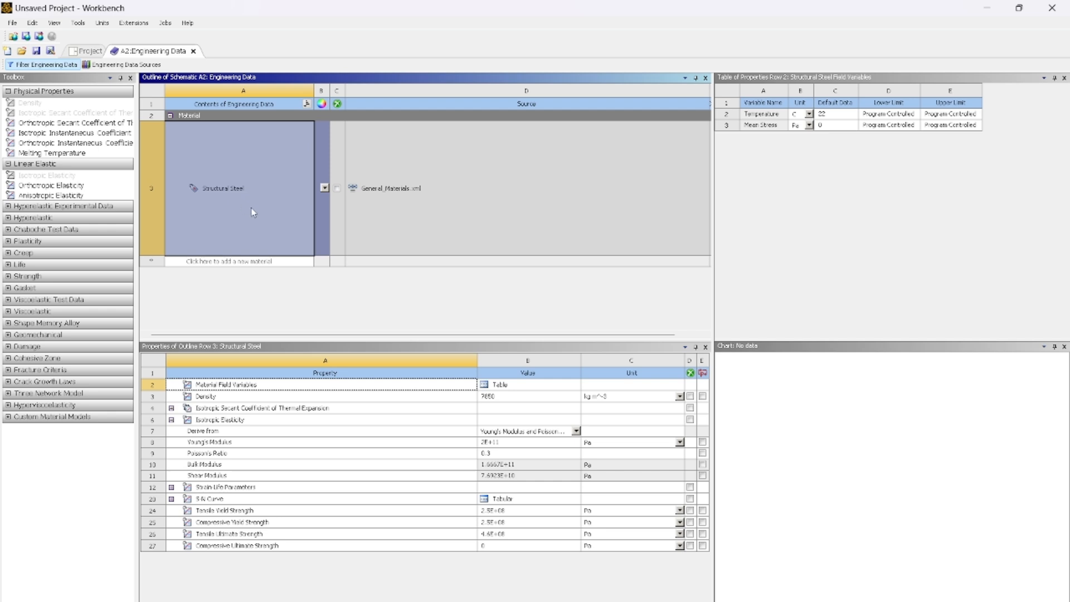
click(241, 262)
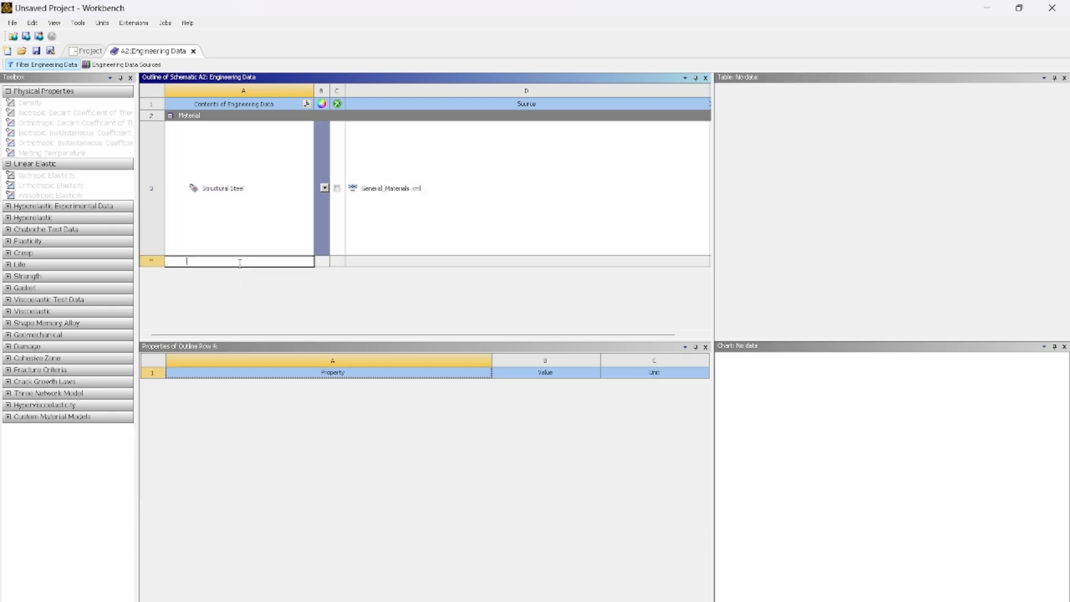
text(stainless st)
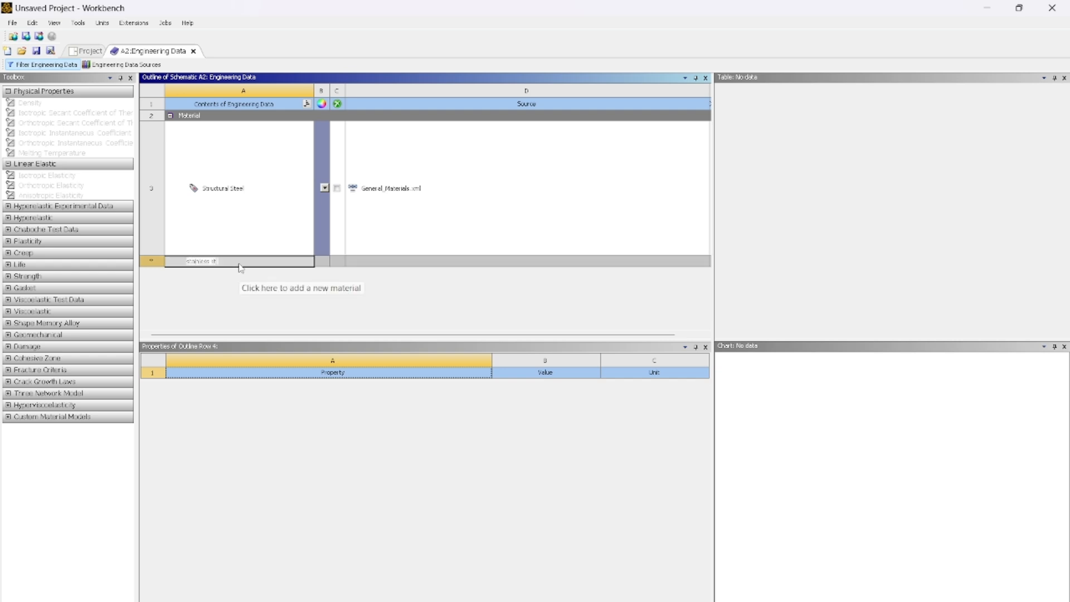
text(eel)
key(Return)
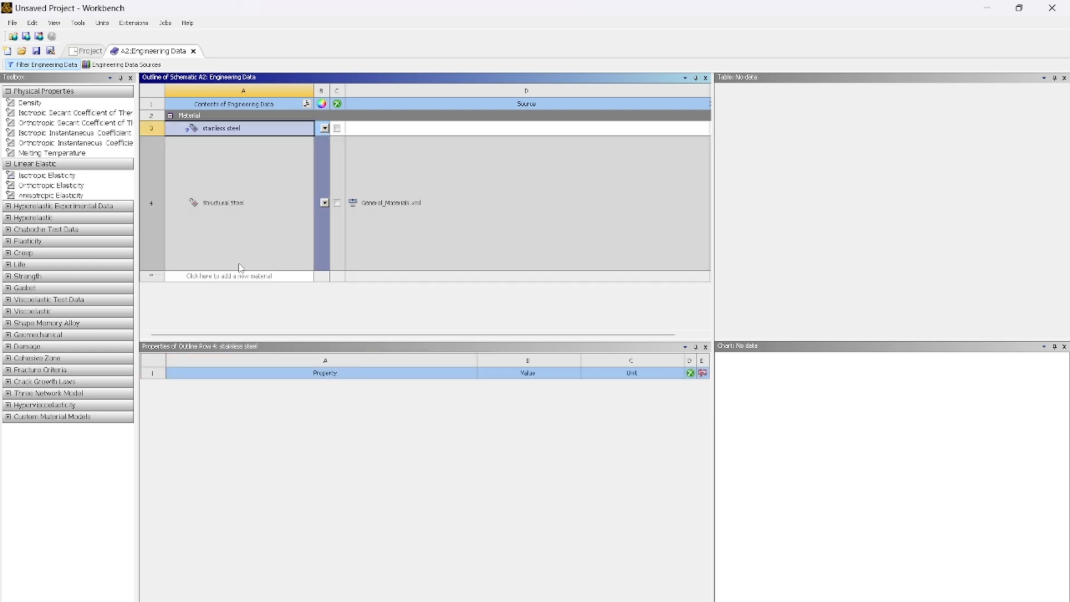
- Add the Isotropic Elasticity property to the stainless steel material
click(232, 129)
click(64, 175)
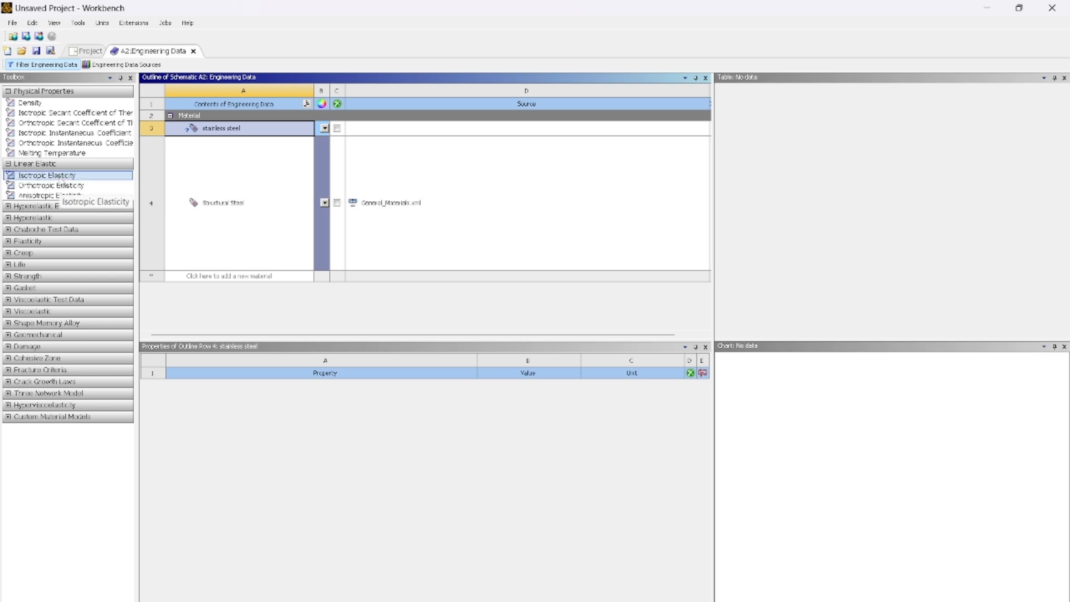
double_click(59, 178)
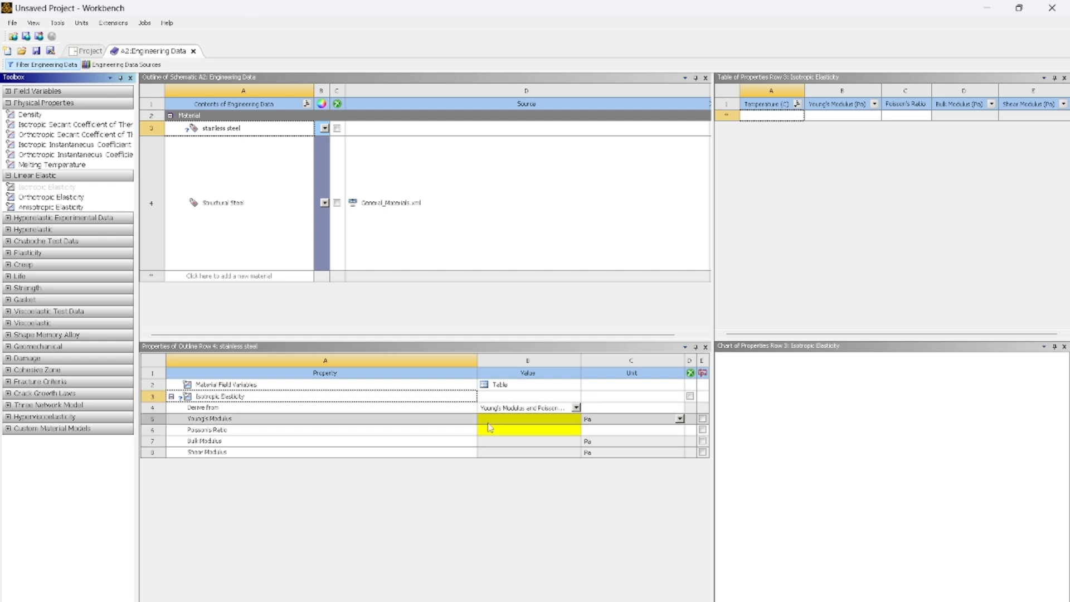
- Set the stainless steel's Young's Modulus to 193 with GPa as the unit
click(516, 420)
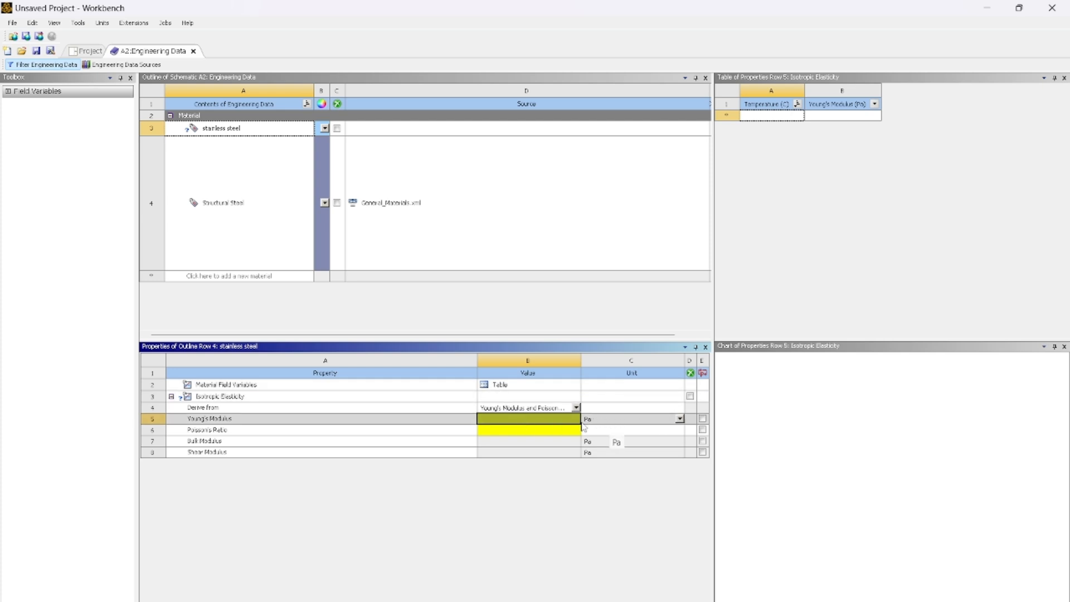
click(679, 418)
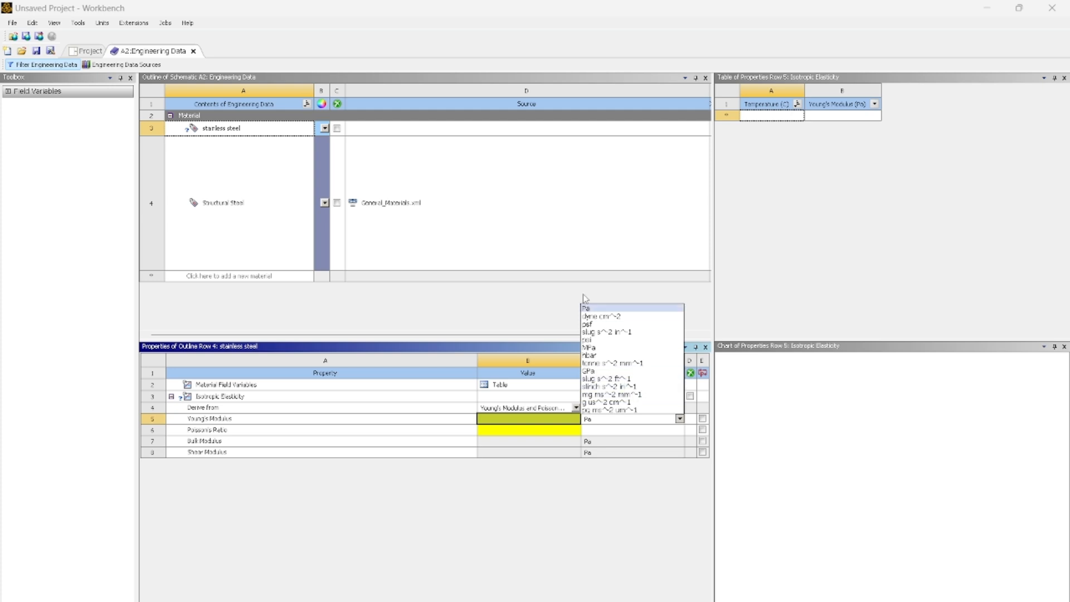
click(598, 372)
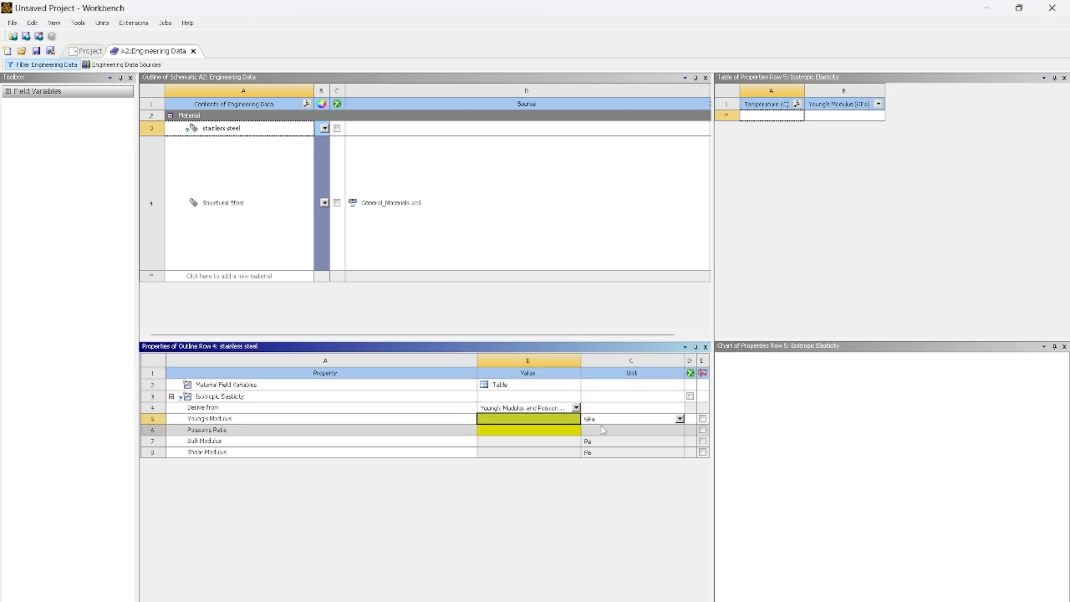
click(553, 420)
text(293)
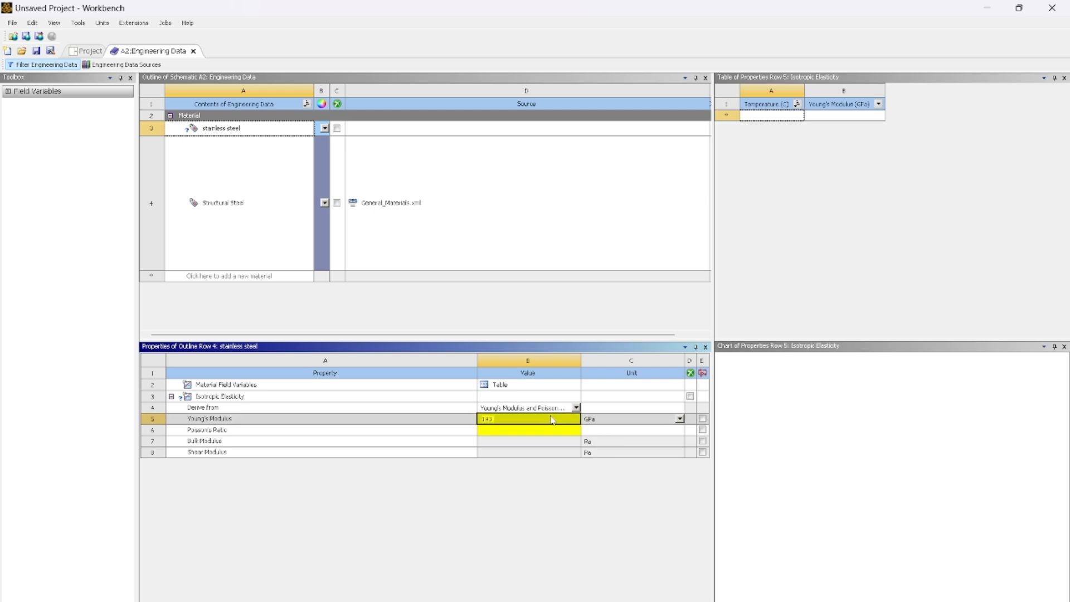
key(Return)
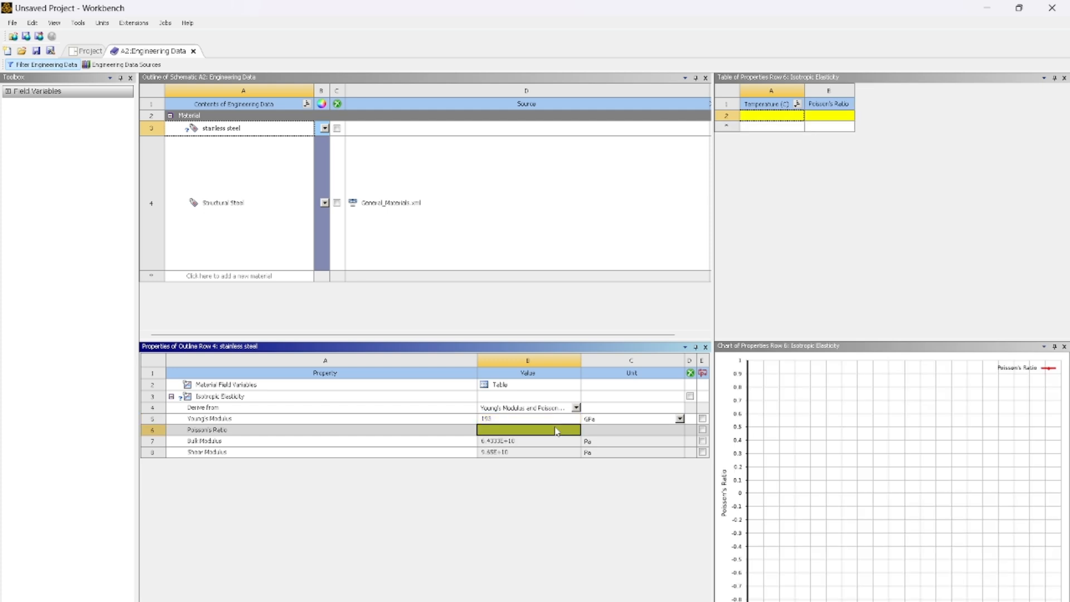
- Set the stainless steel's Poisson's Ratio to 0.27
text(0.)
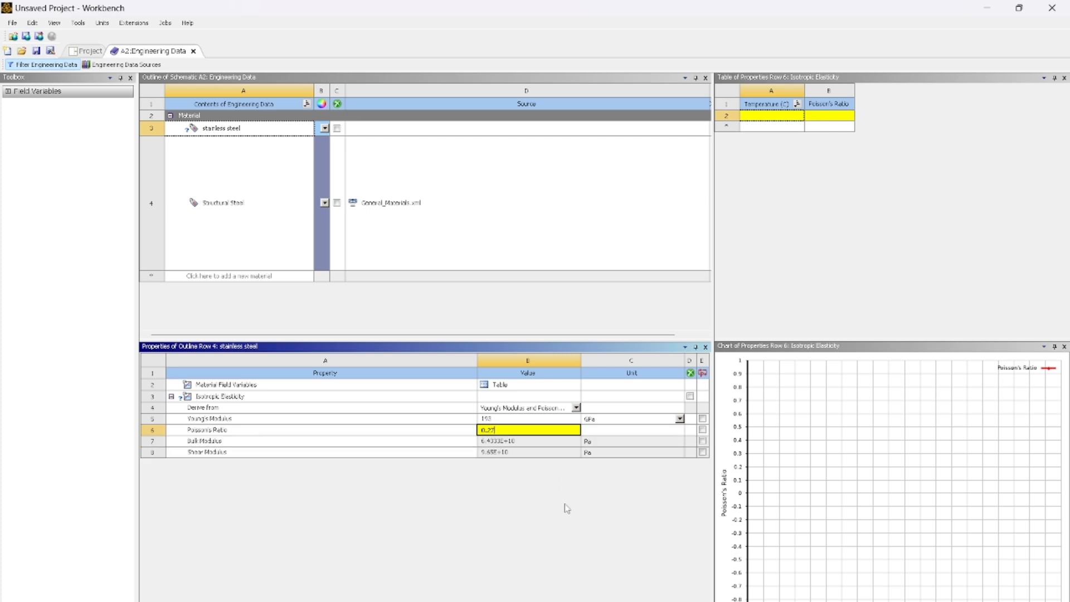
text(27)
key(Return)
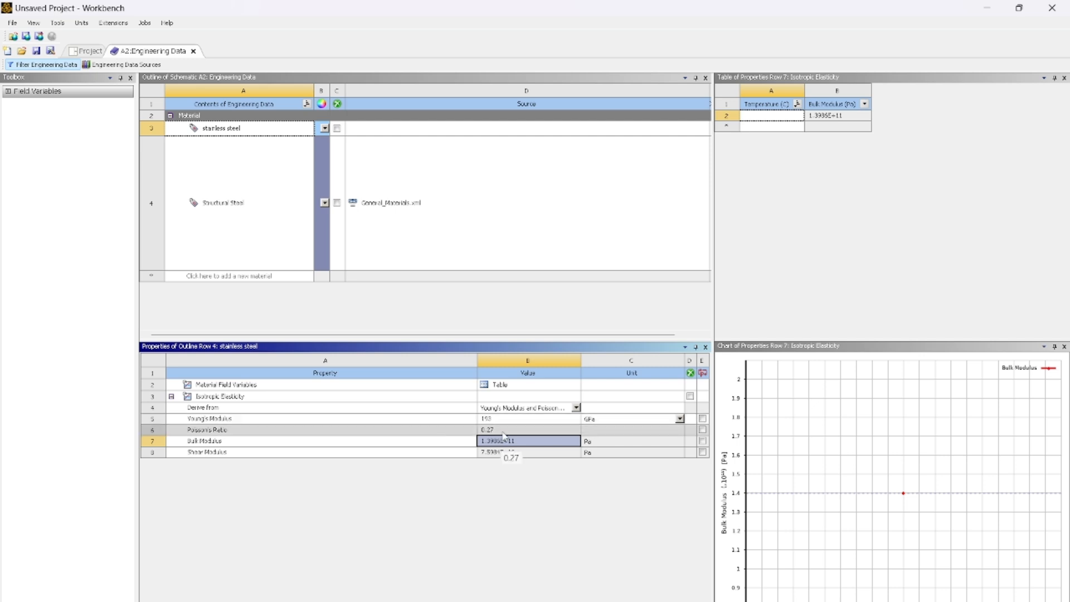
- Return to the project schematic and set the Geometry cell's Analysis Type to 2D
click(87, 52)
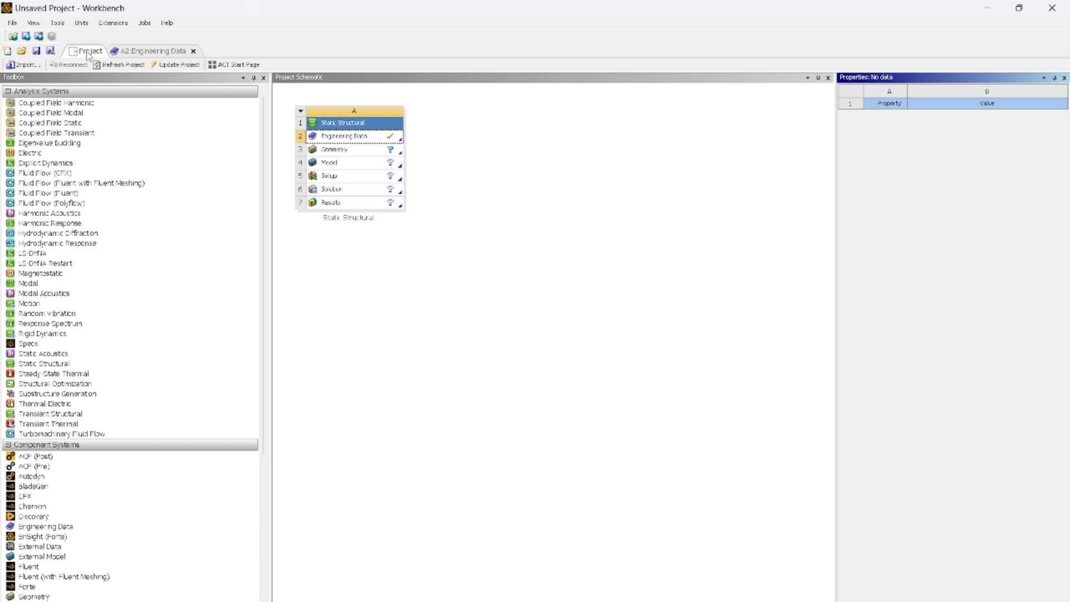
click(357, 149)
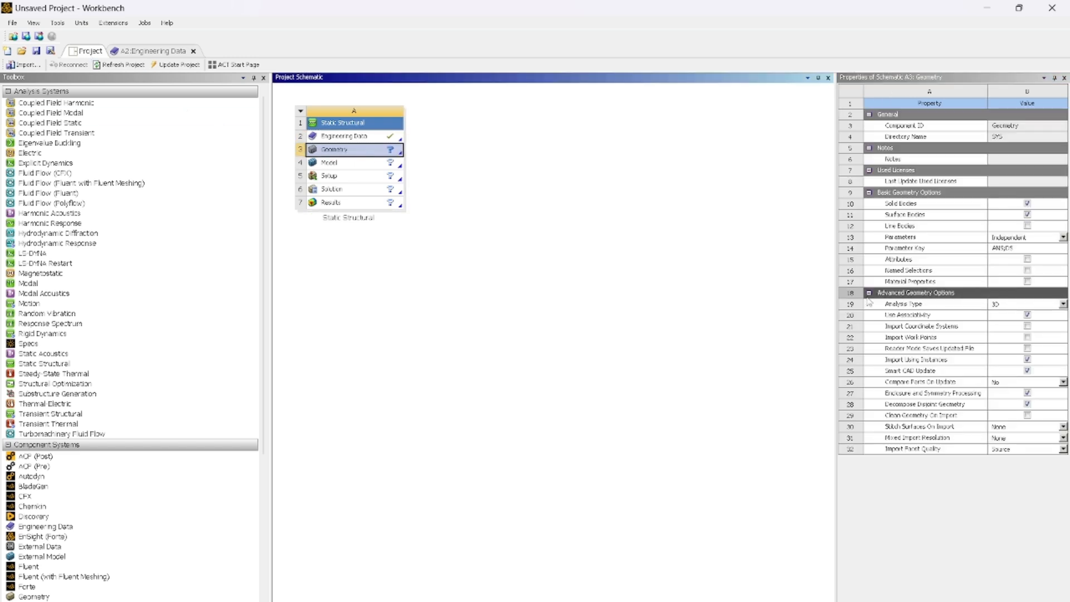
click(993, 305)
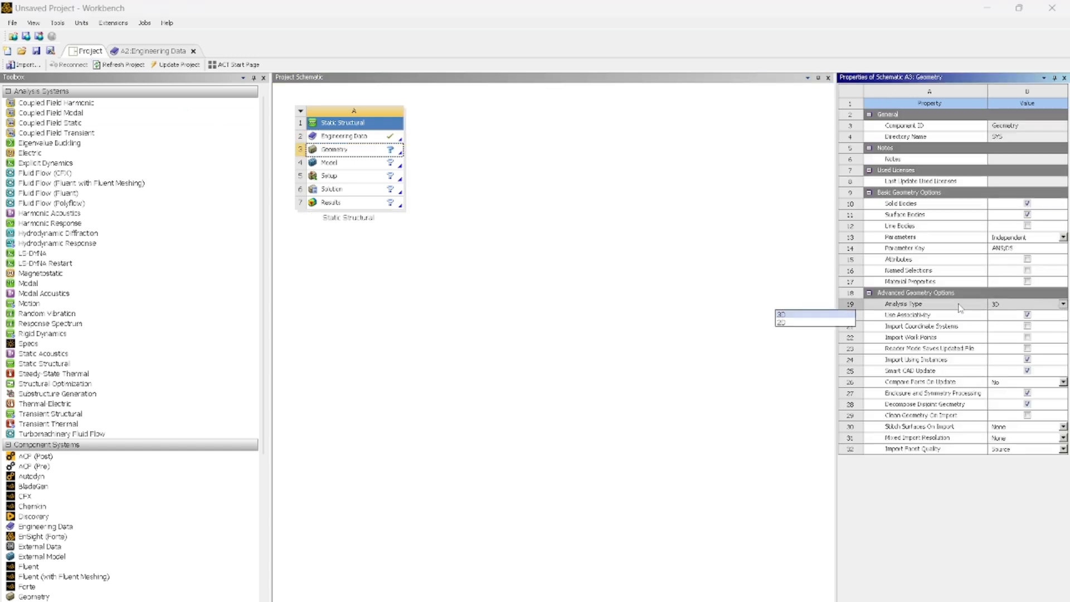
click(814, 323)
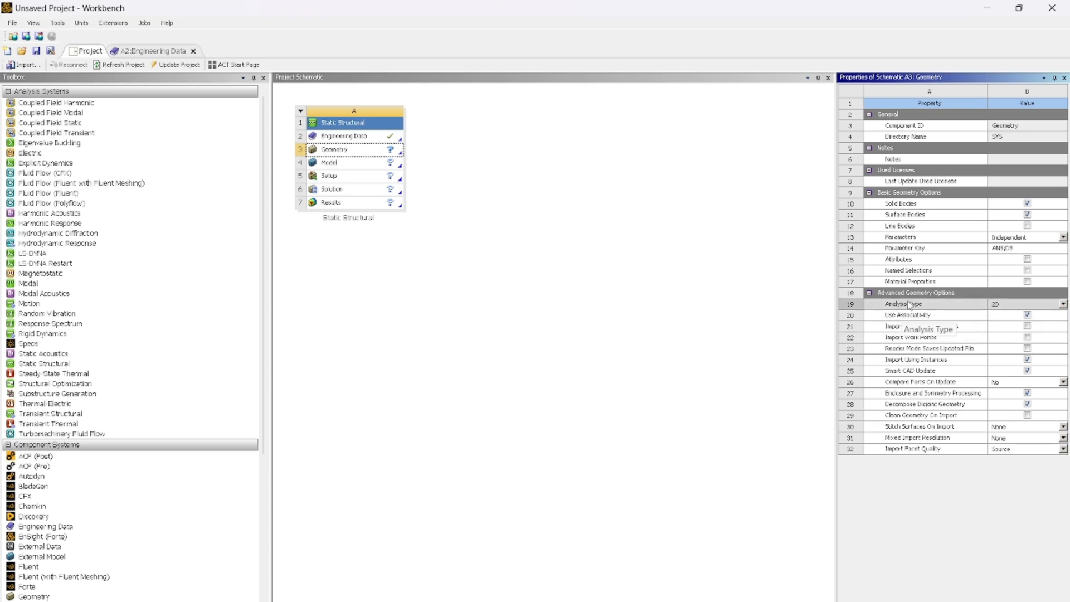
- Create a new SpaceClaim geometry from the Static Structural system's Geometry cell
click(345, 151)
right_click(345, 150)
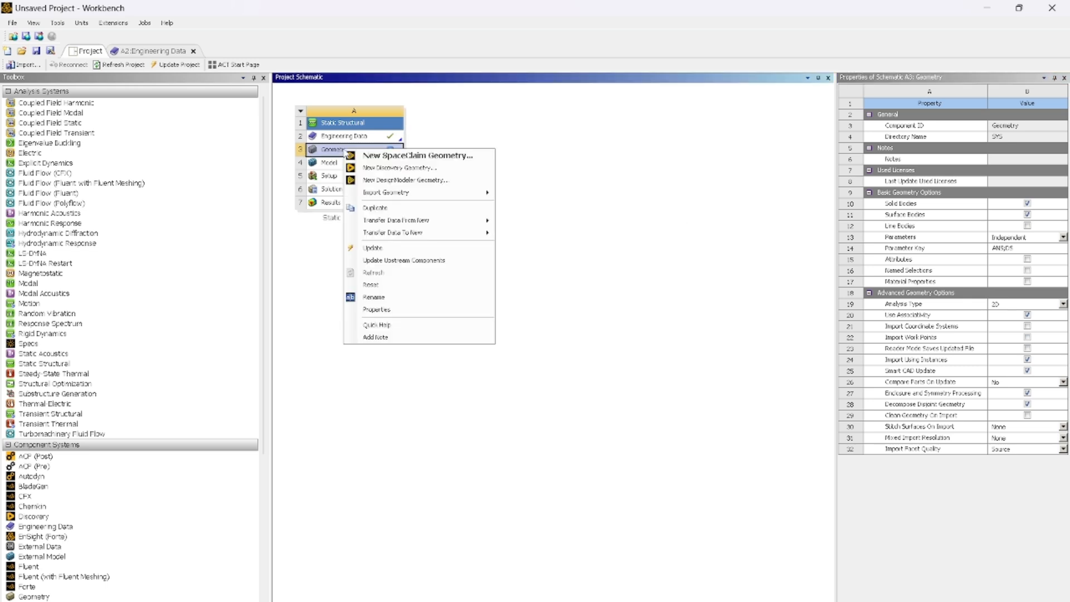
click(399, 157)
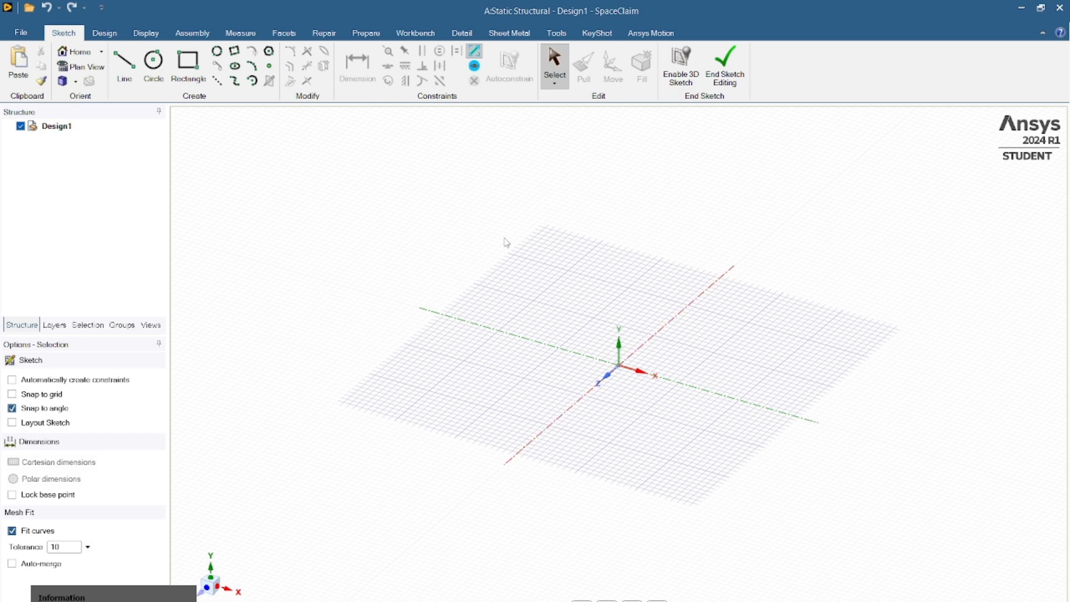
- Leave the default sketch plane and start a sketch on the XY plane, viewed in plan
click(104, 33)
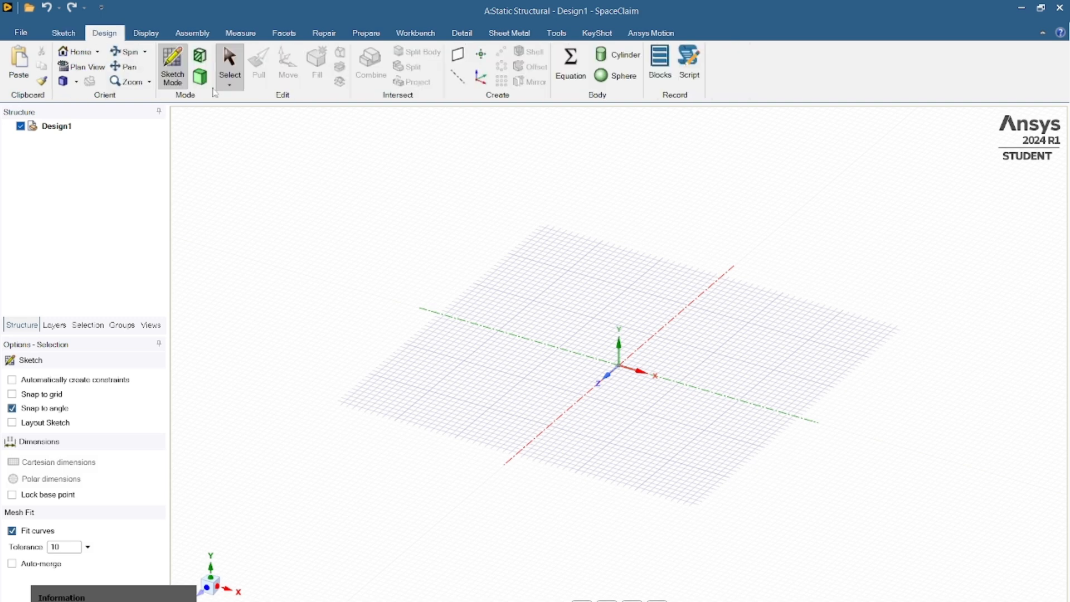
click(199, 77)
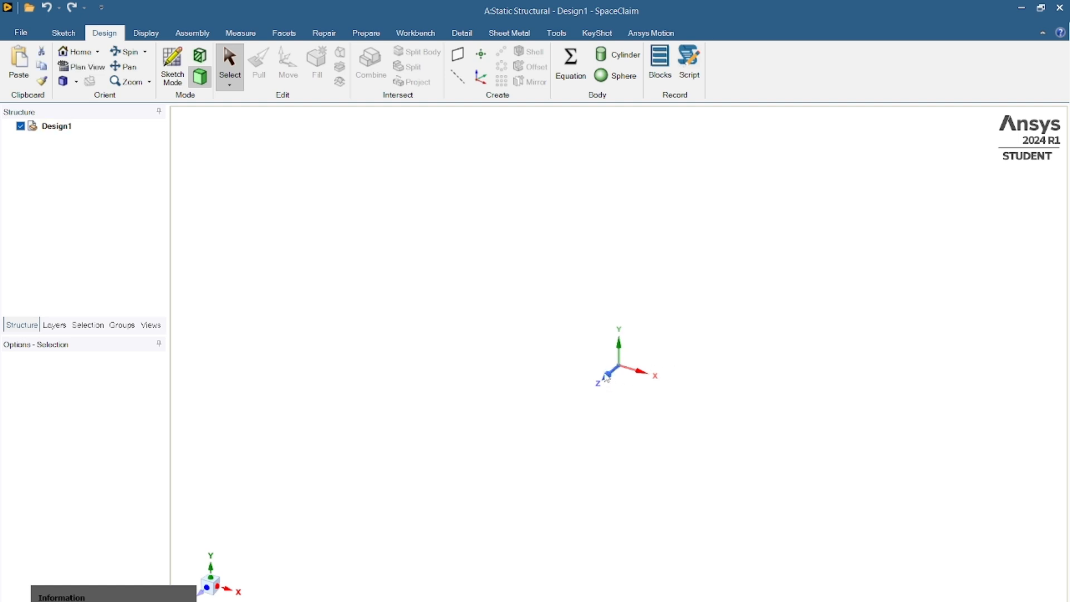
click(159, 77)
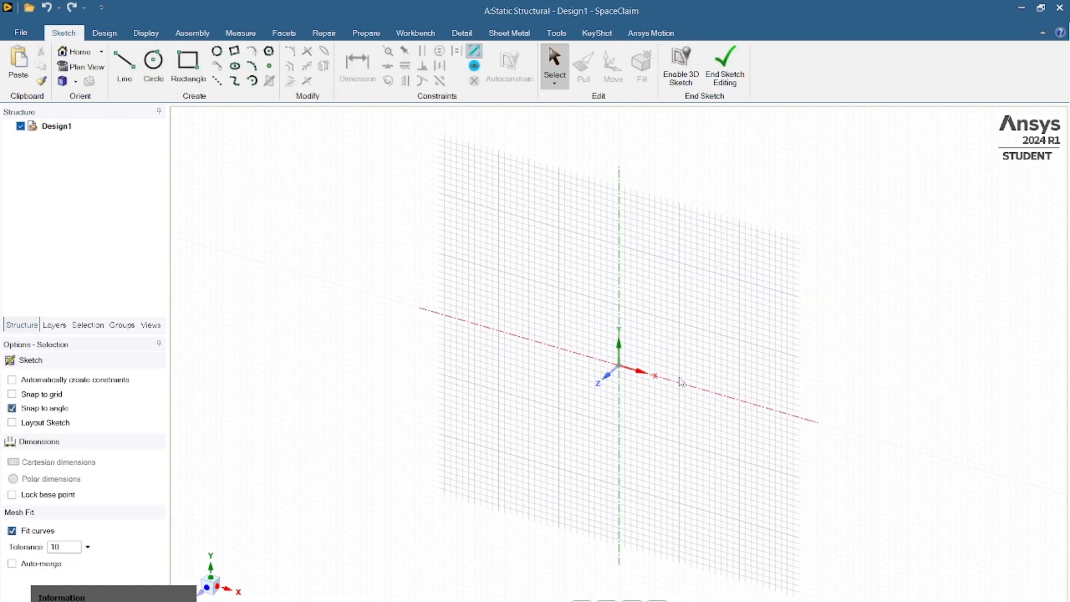
click(673, 594)
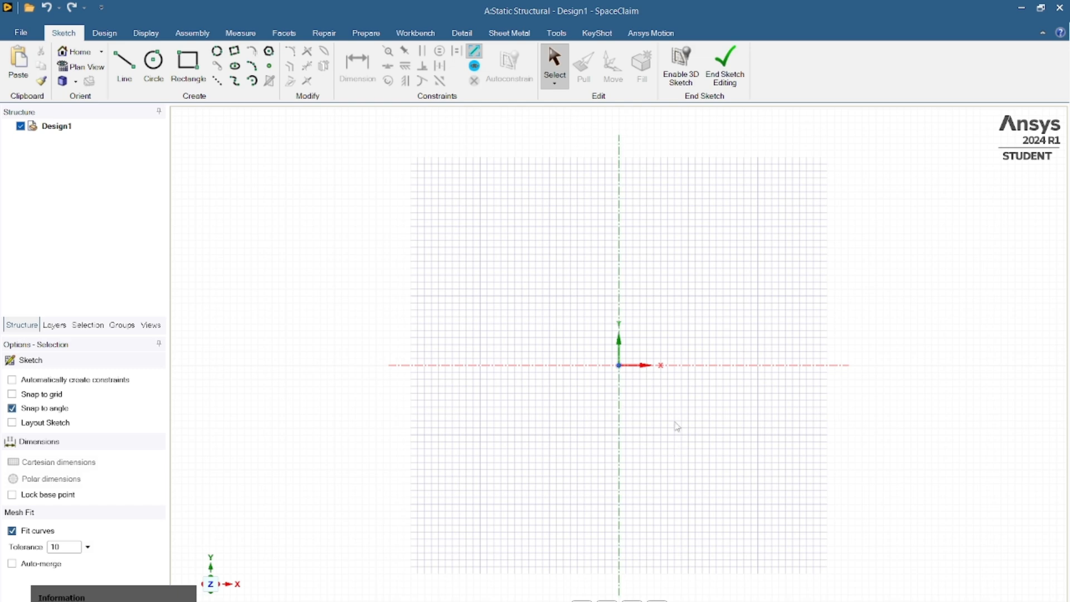
- Draw a 40 mm horizontal line starting on the Y axis, about 5.6 mm below the origin
click(124, 66)
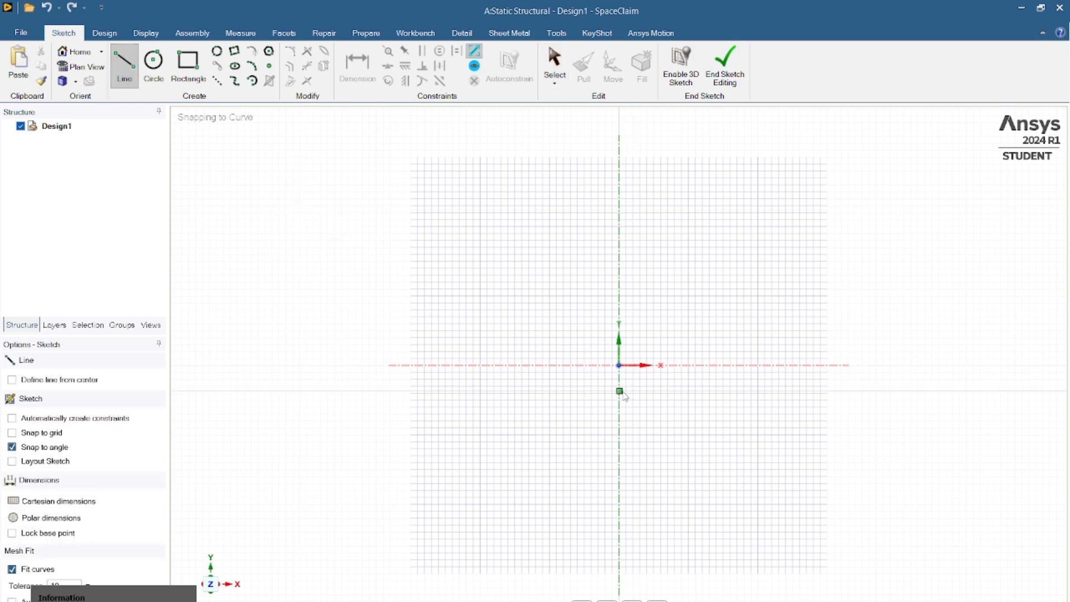
click(619, 404)
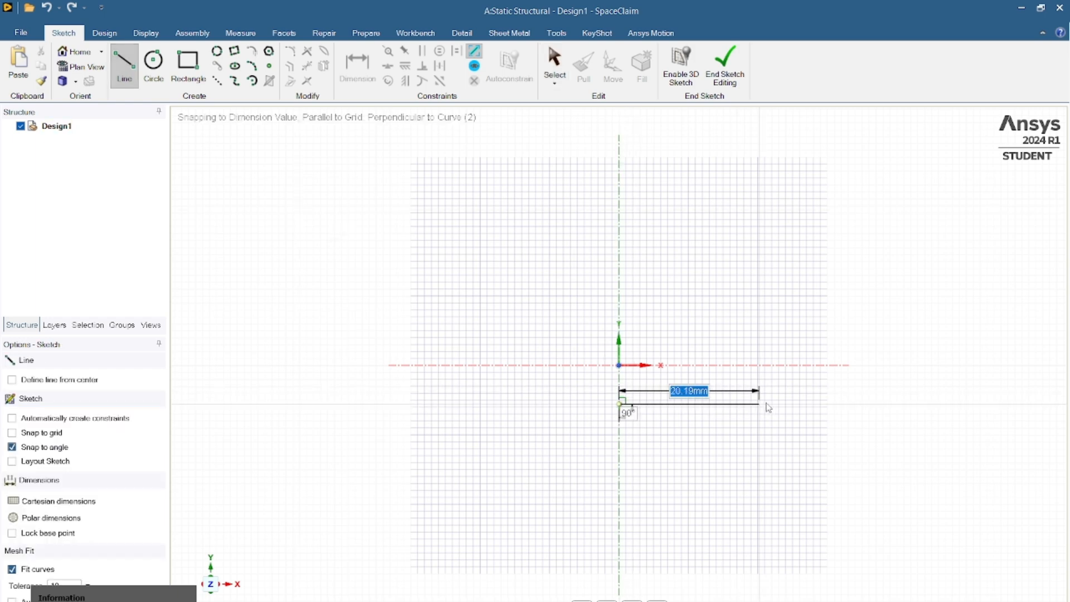
text(40)
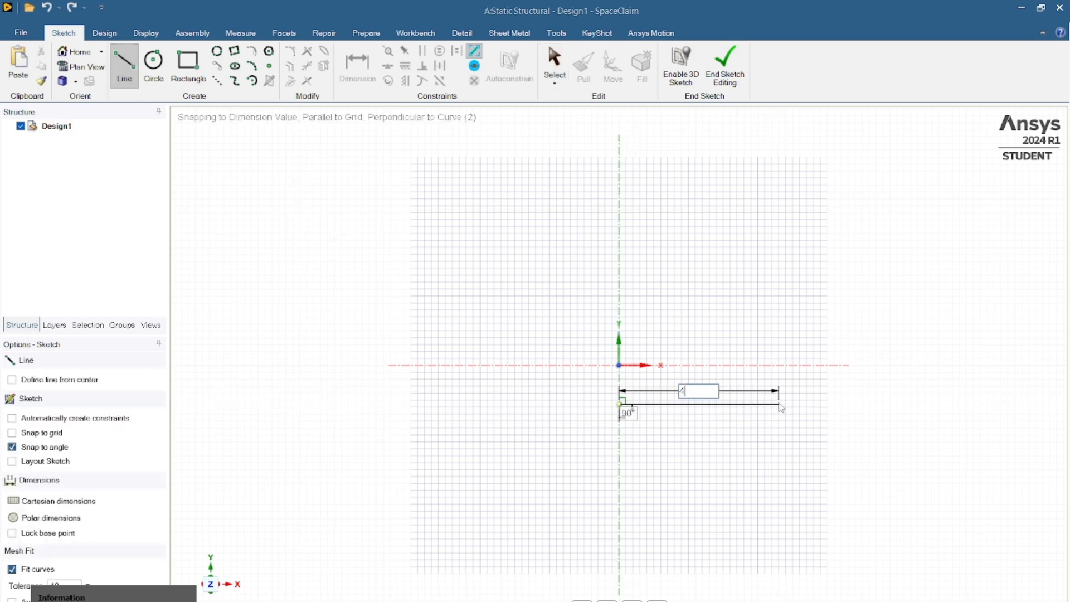
key(Return)
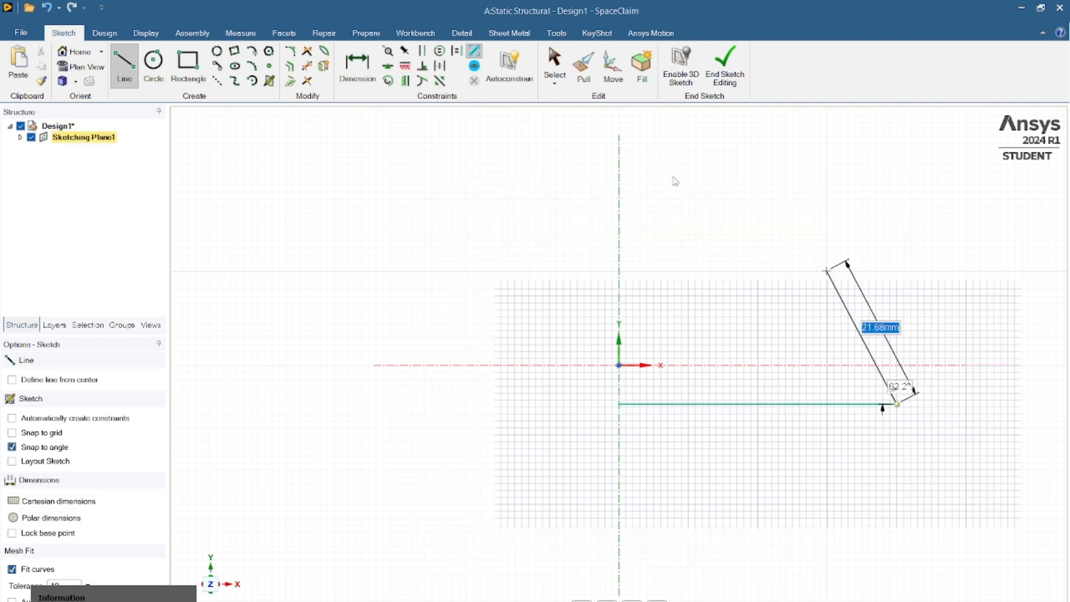
- Dimension the distance between the X axis and the horizontal line and set it to 6 mm
click(357, 65)
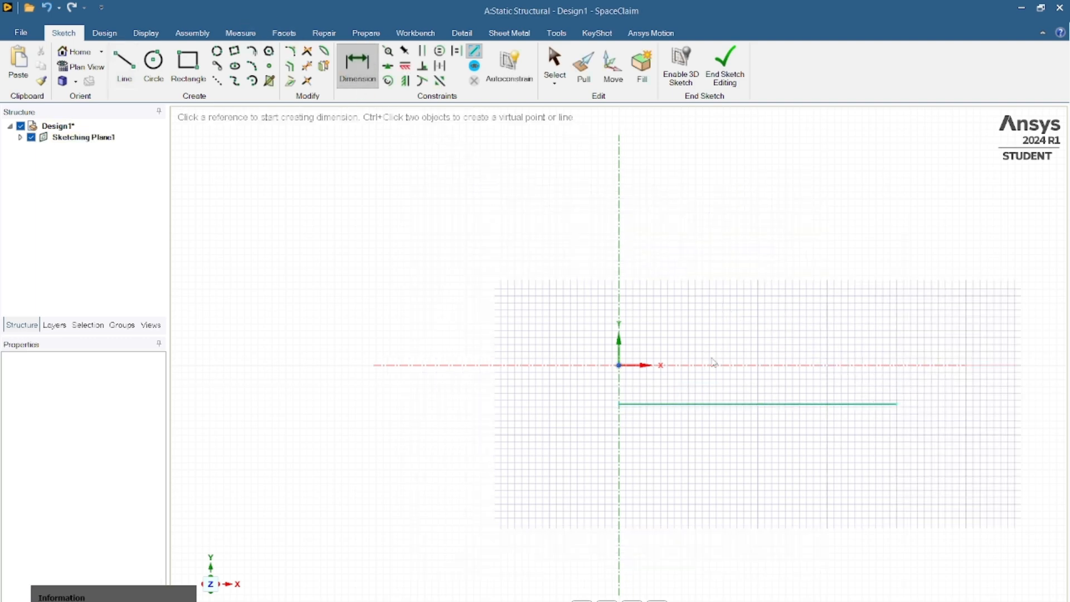
click(712, 367)
click(717, 406)
click(740, 432)
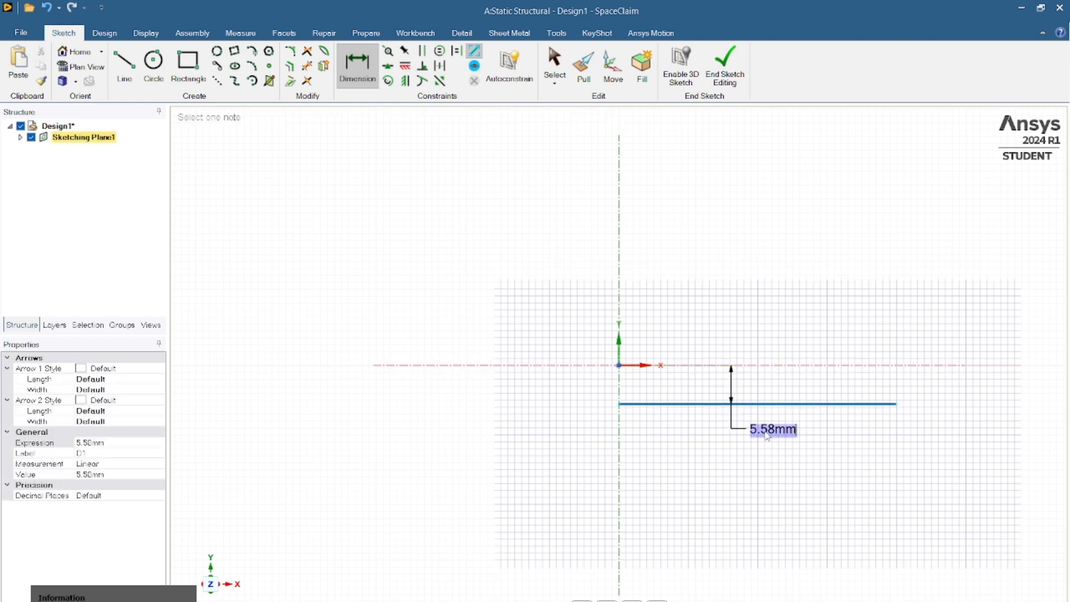
click(767, 436)
key(BackSpace)
text(6)
key(Return)
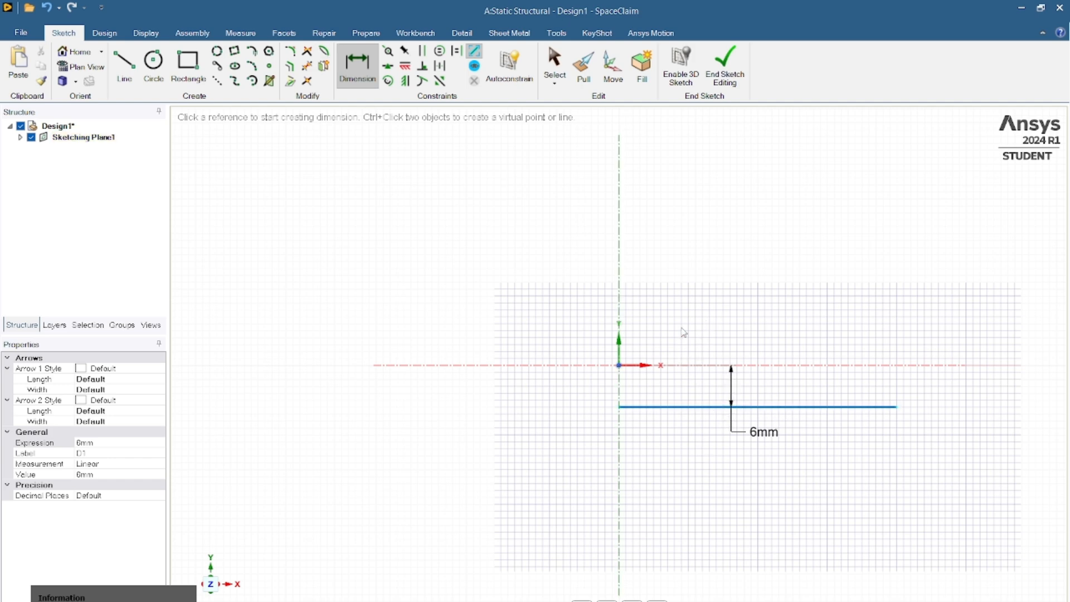
- Mirror the horizontal line about the X axis
click(323, 66)
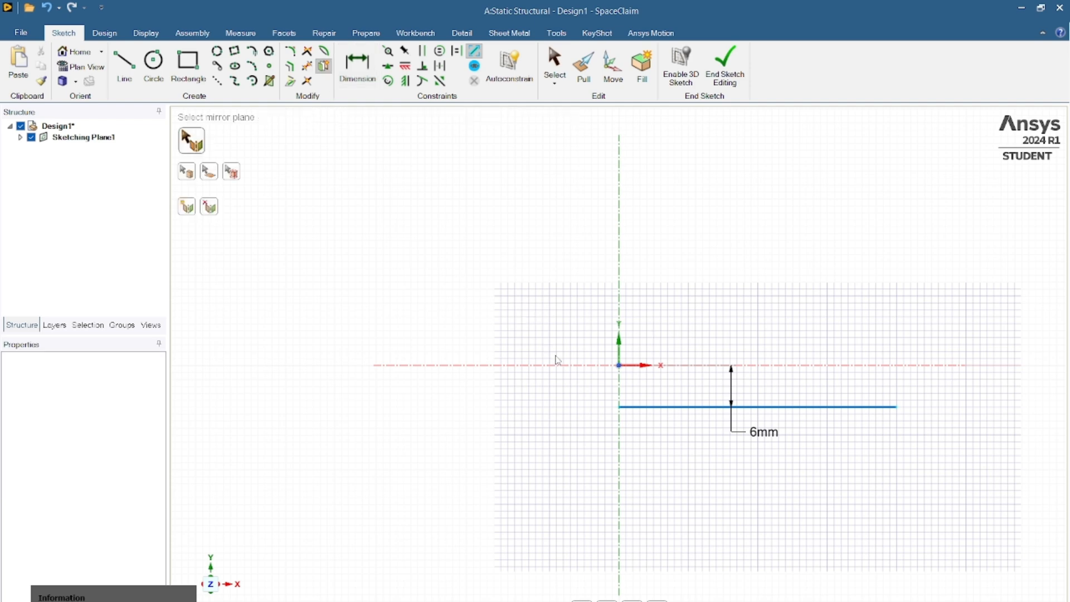
click(579, 368)
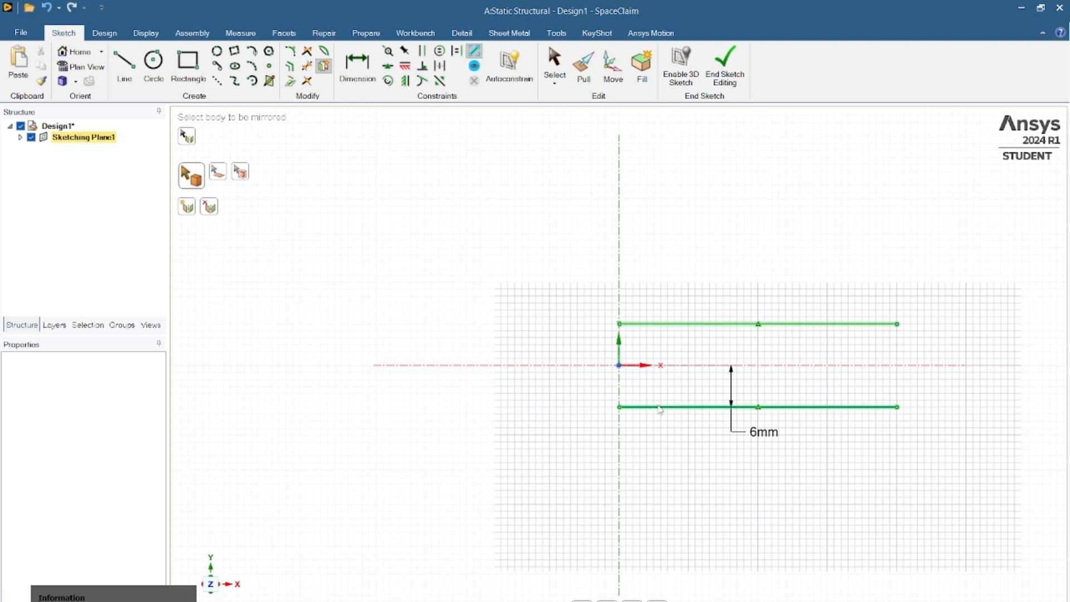
click(660, 410)
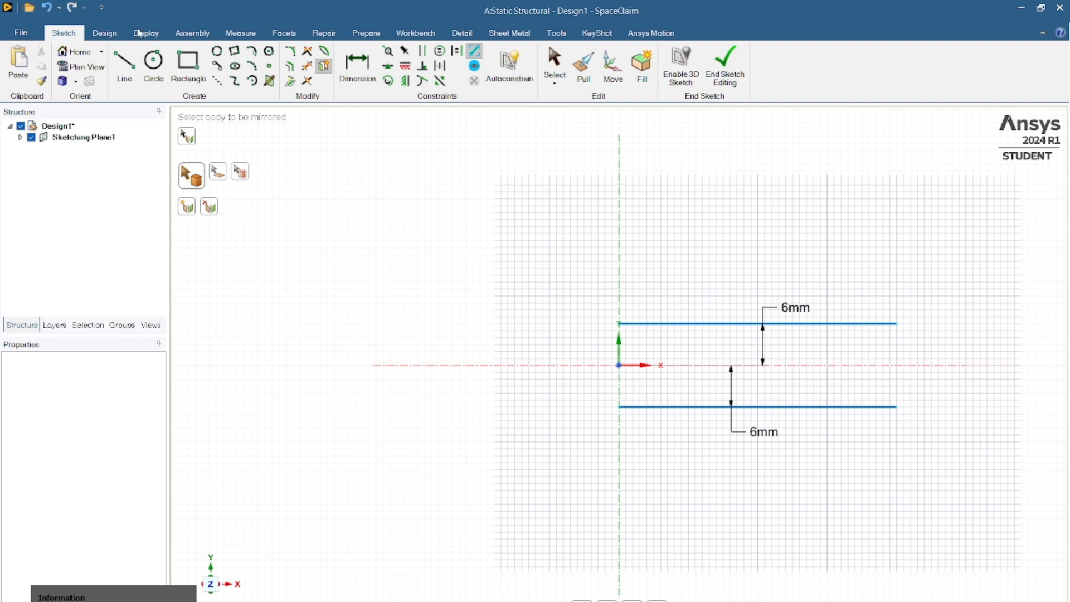
- Connect the two horizontal lines' far ends, away from the Y axis, with an outward-bulging arc of 10 mm radius
click(252, 66)
click(897, 407)
click(898, 326)
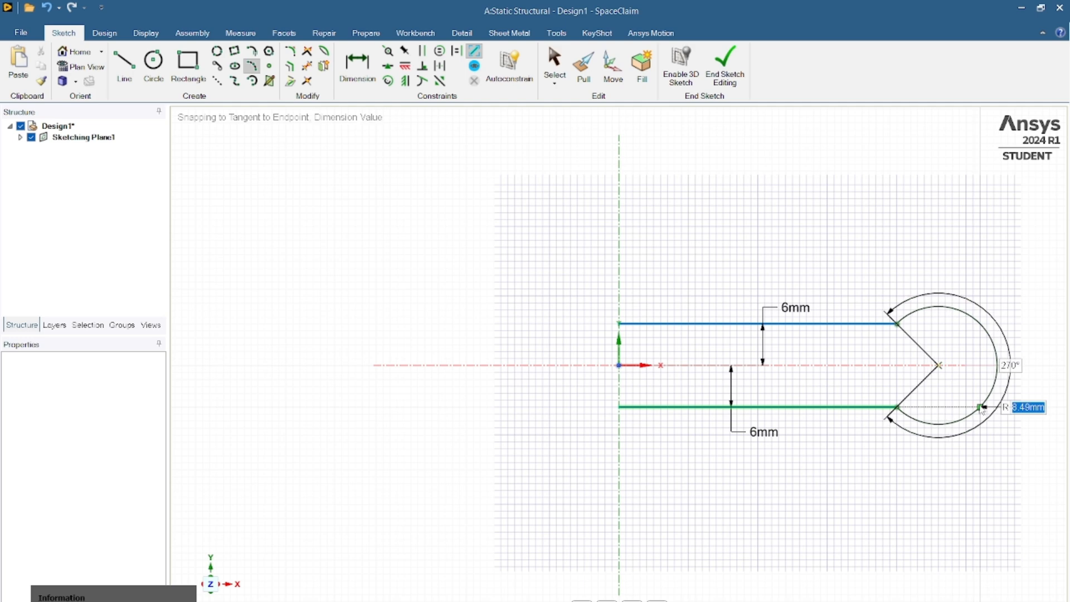
text(10)
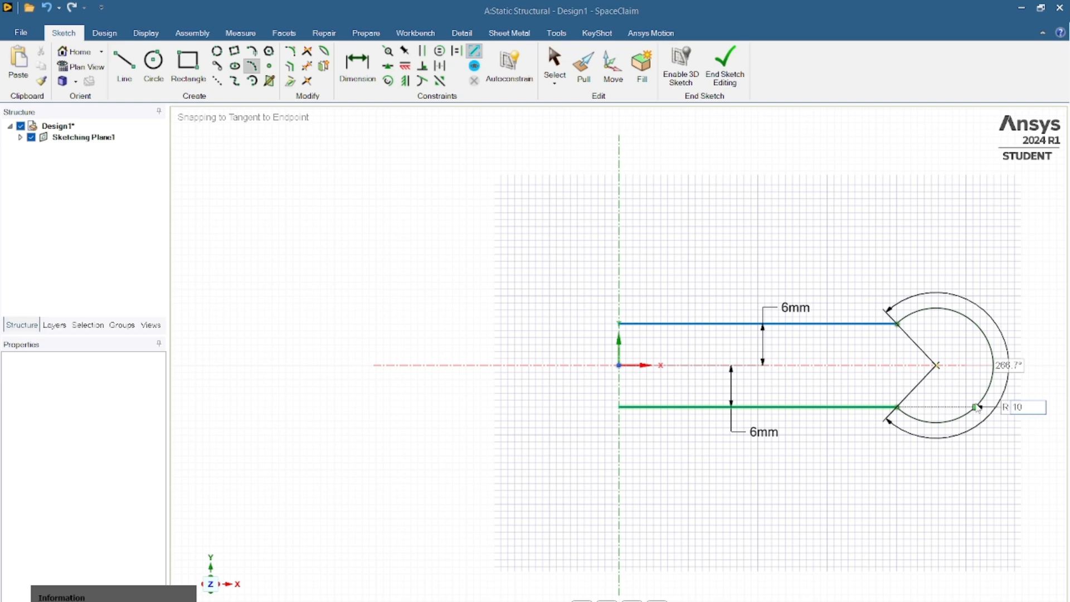
key(Return)
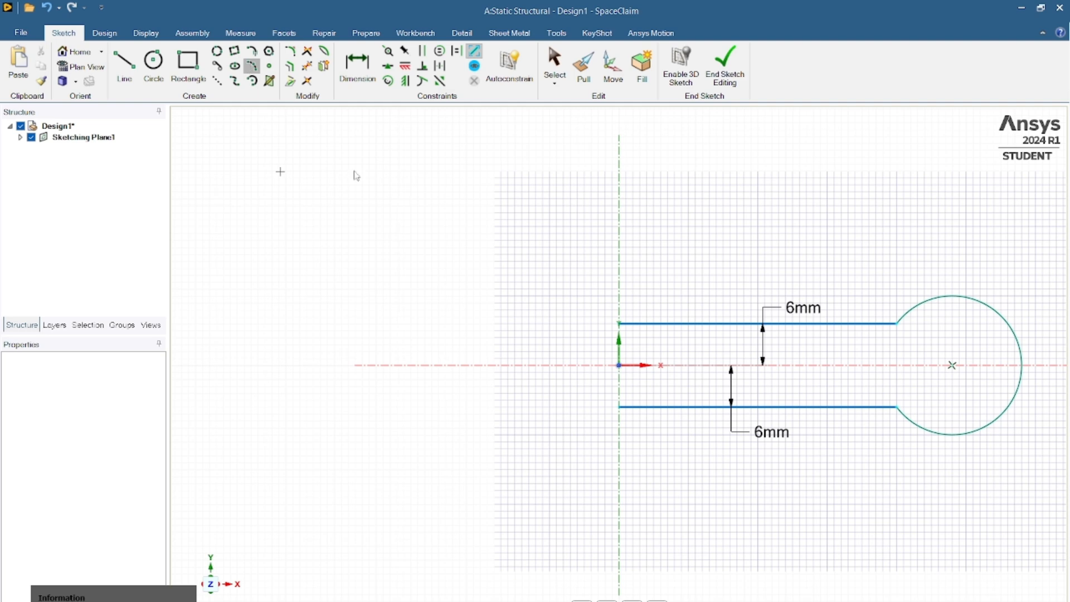
- Connect the two horizontal lines' ends on the Y axis with an outward-bulging arc of 12.5 mm radius
click(618, 404)
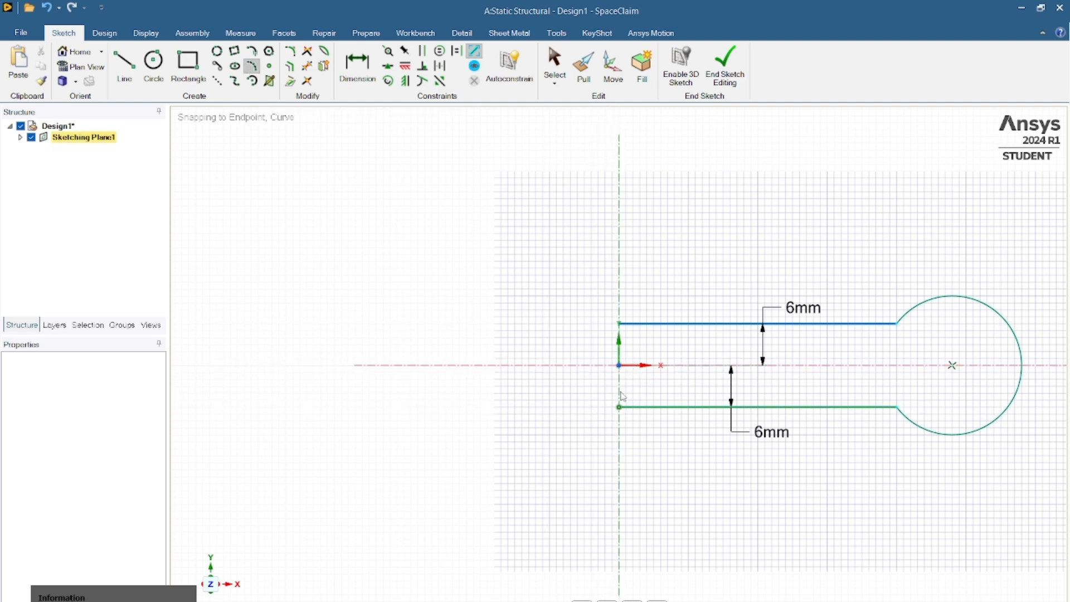
click(619, 324)
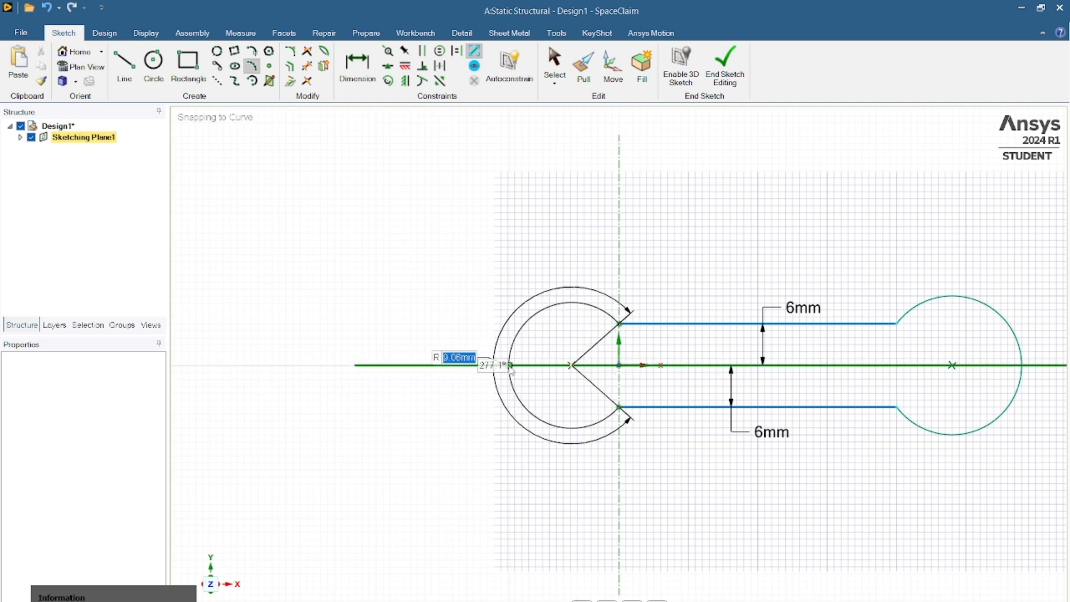
text(12)
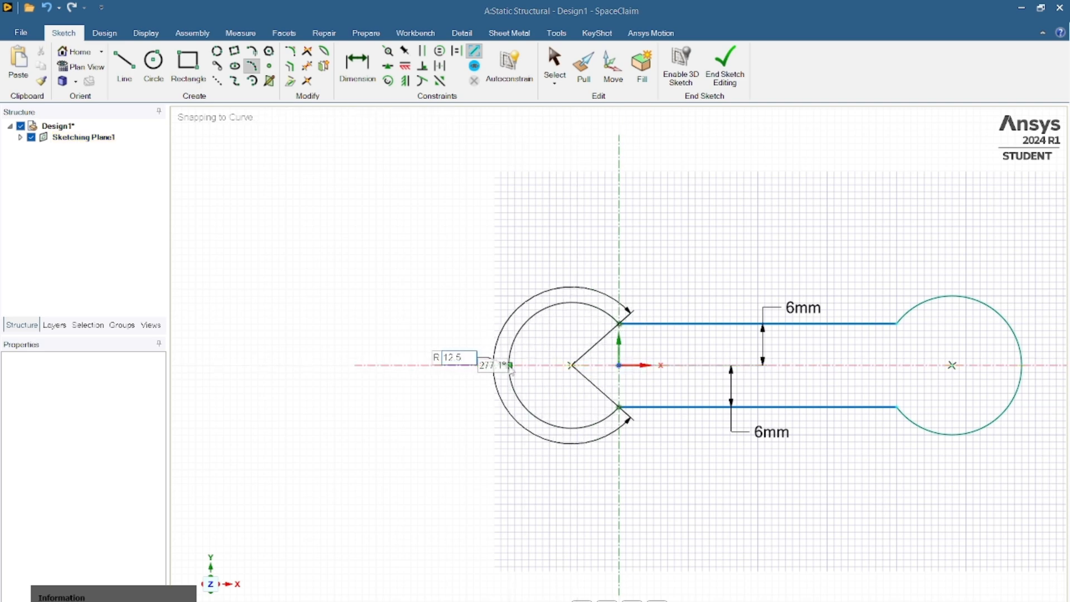
text(.5)
key(Return)
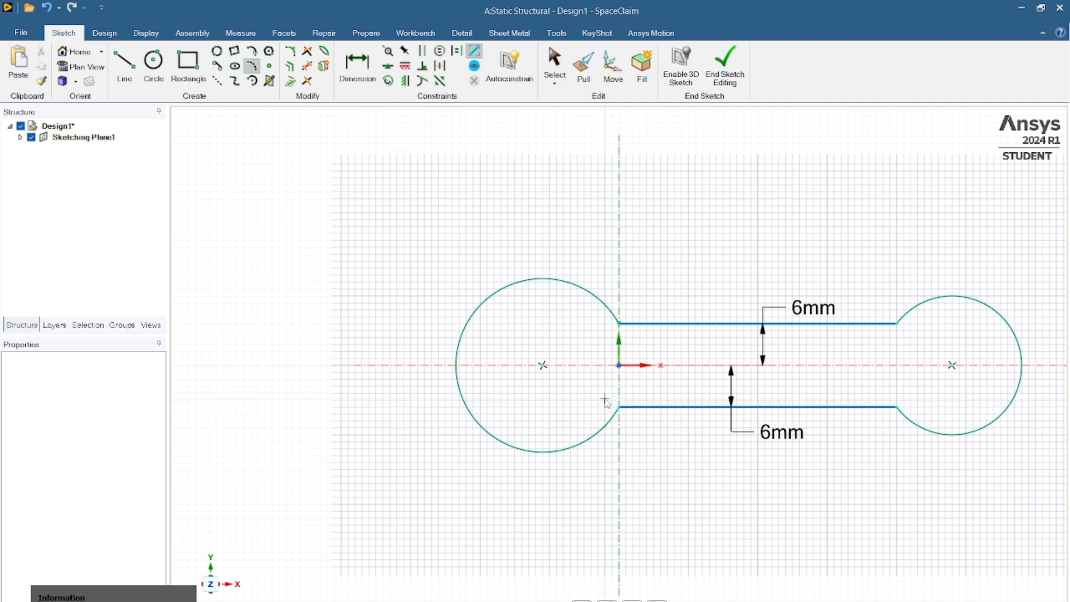
key(s)
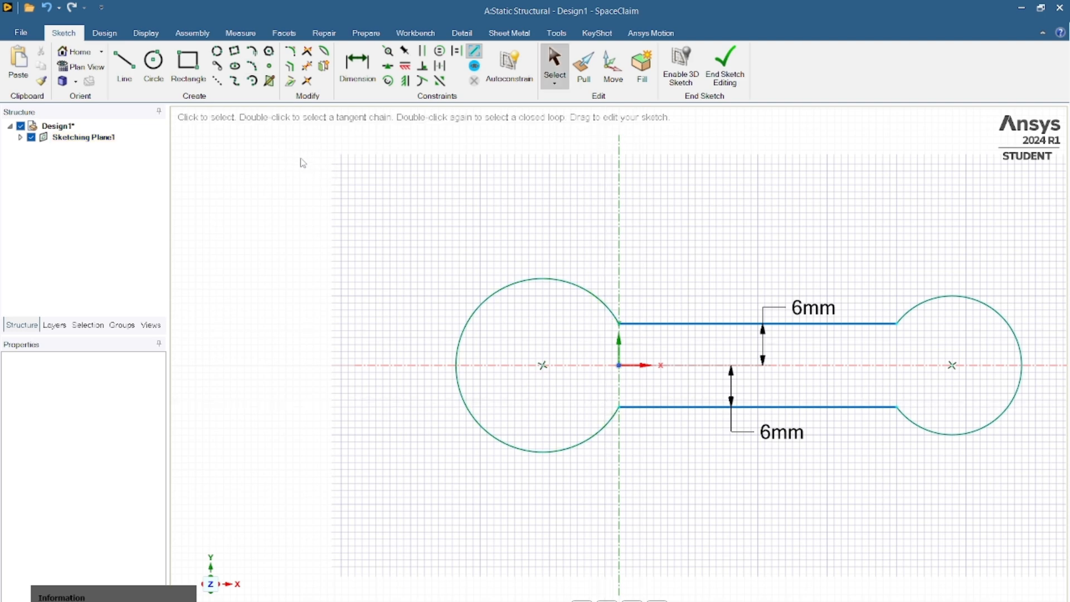
- Draw a six-sided polygon of 12 mm diameter centred on the 10 mm radius arc
click(269, 52)
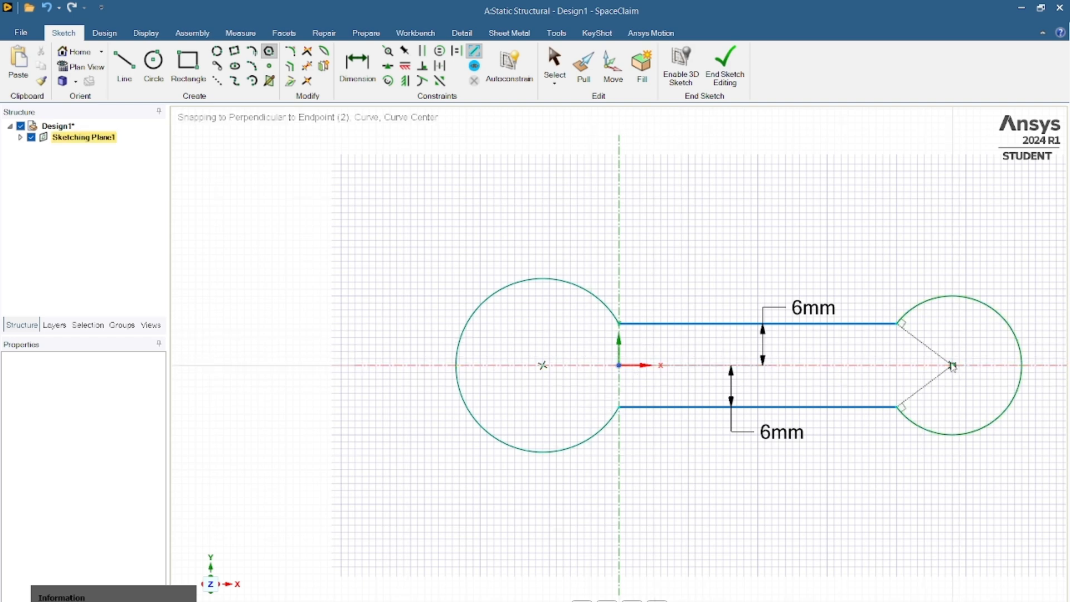
click(953, 366)
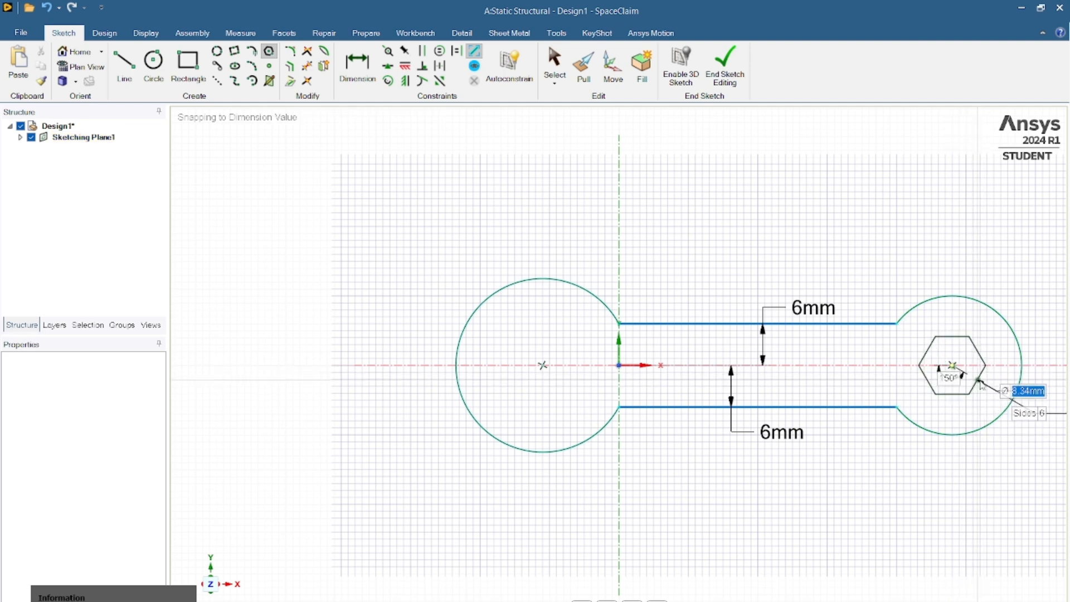
text(12)
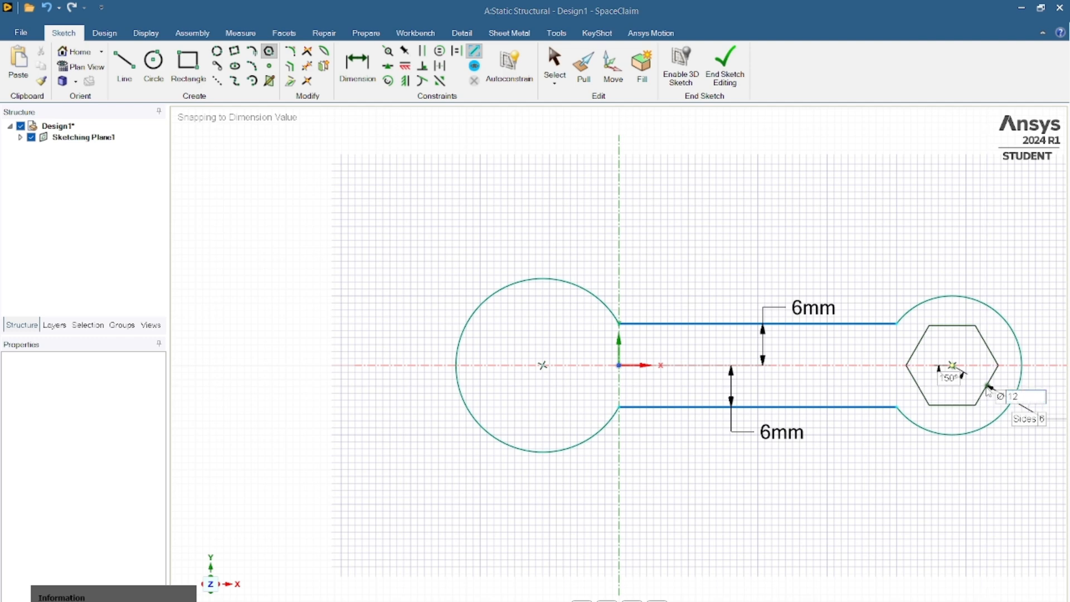
key(Return)
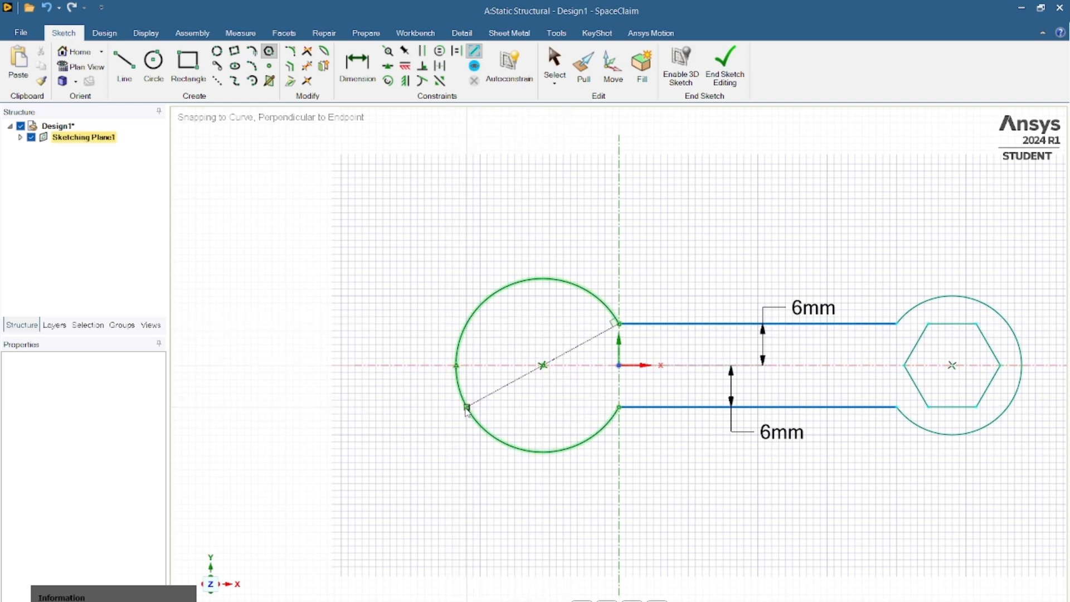
- Extend both handle edges across the large arc with about 21.9 mm horizontal lines and join them with a vertical line about 9.5 mm from the Y axis
key(l)
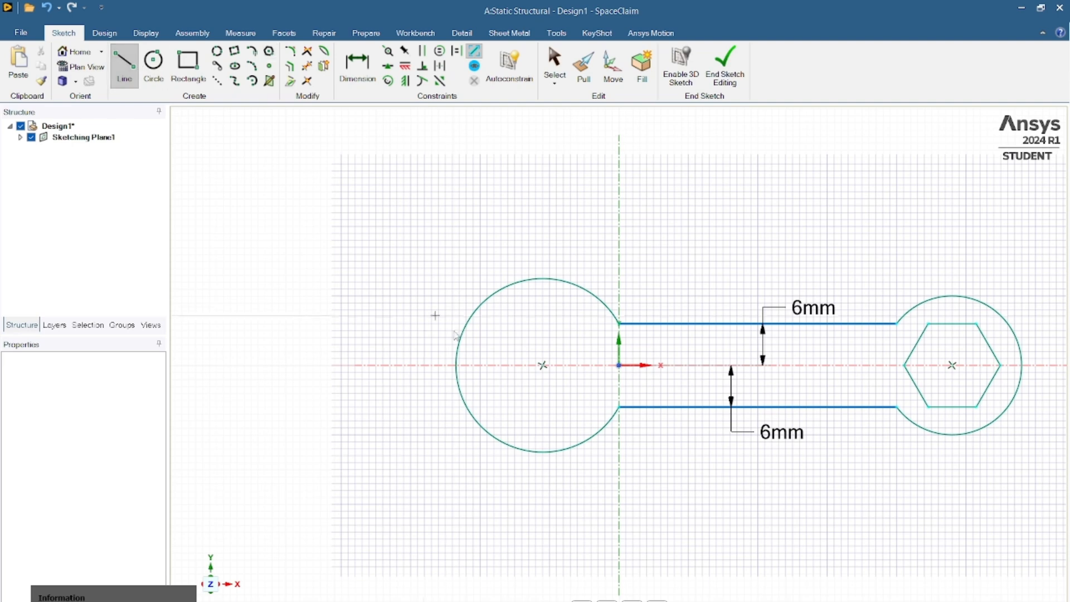
click(619, 323)
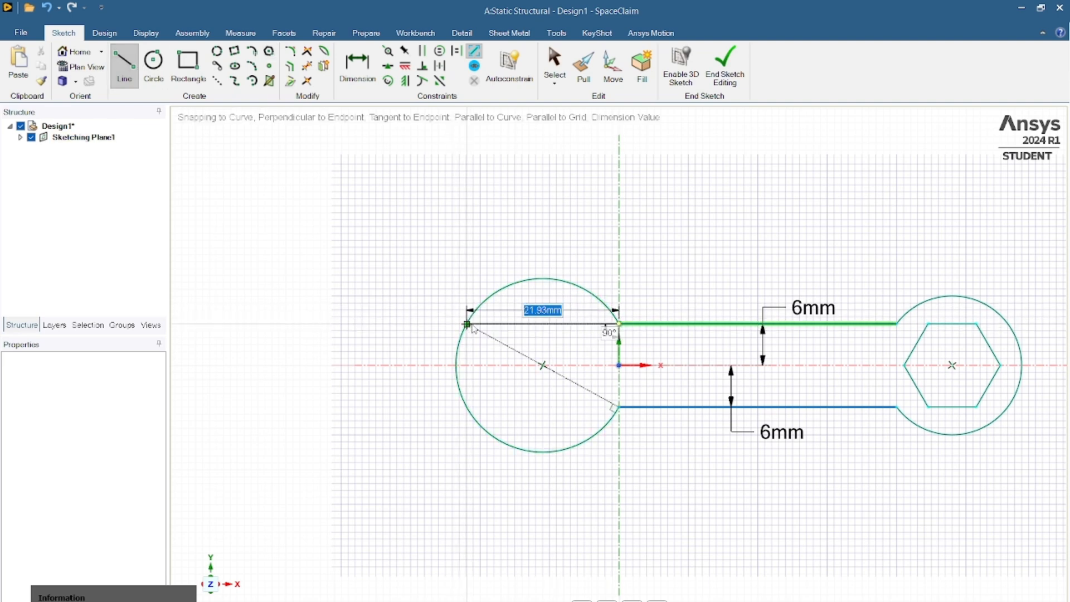
click(467, 324)
click(609, 411)
click(467, 407)
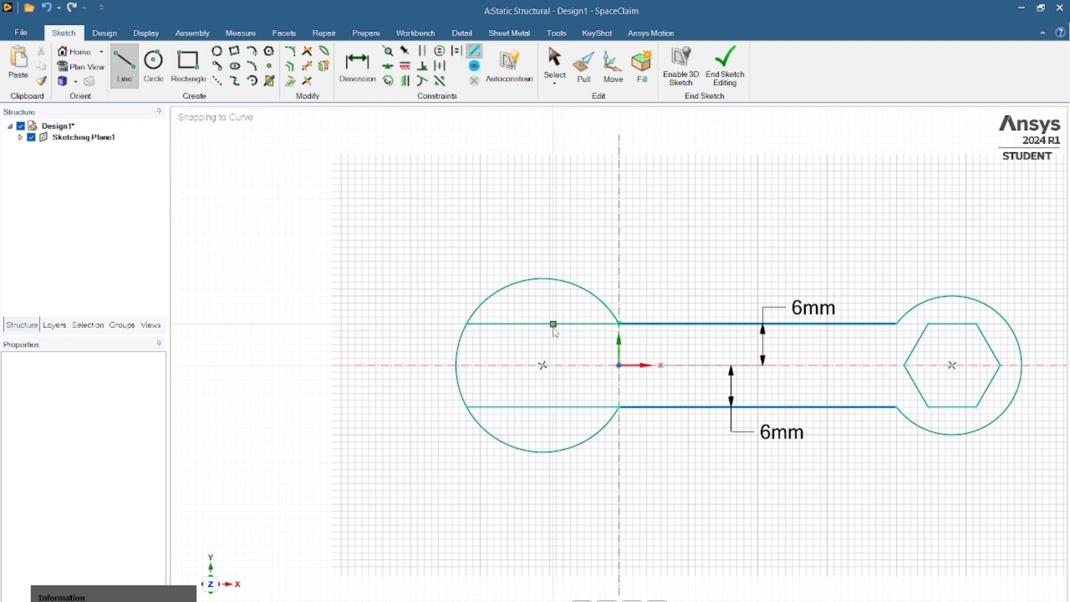
click(552, 324)
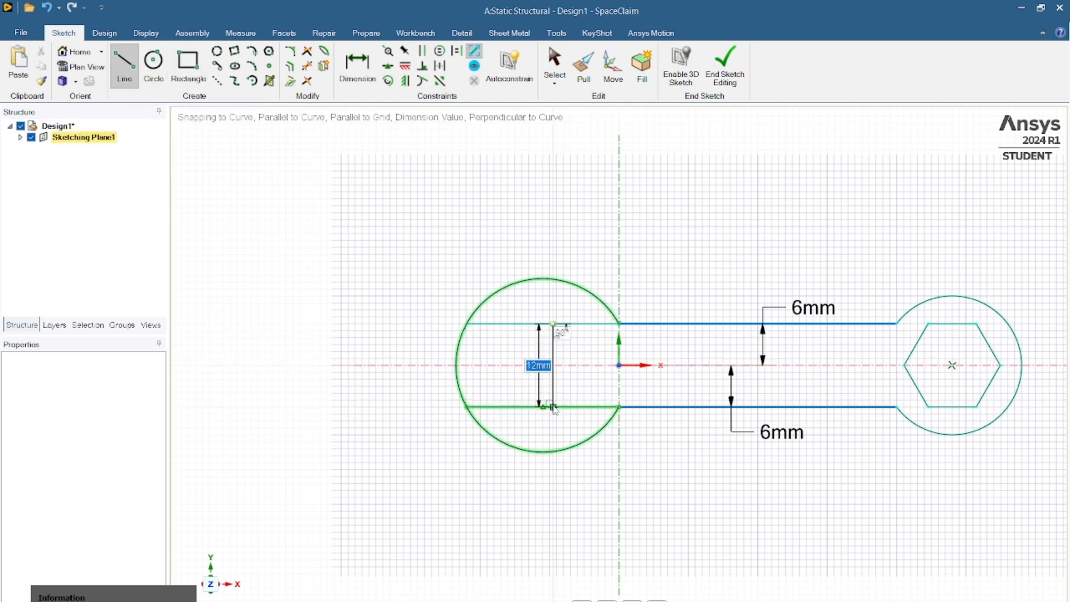
click(553, 407)
- Dimension the distance from the handle's upper endpoint on the Y axis to the jaw's vertical line and set it to 10 mm
click(357, 64)
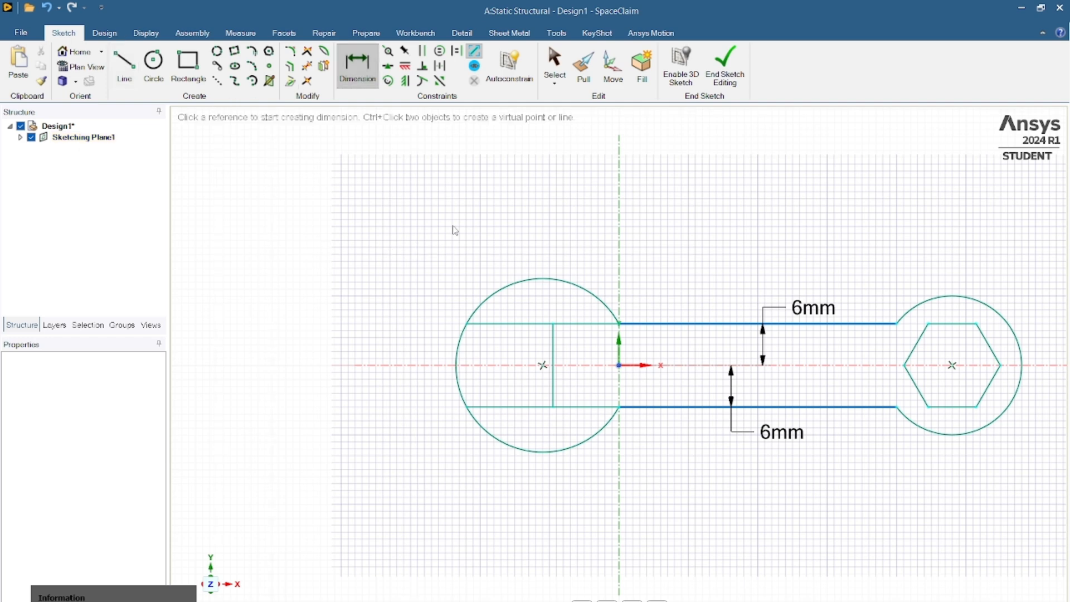
click(619, 324)
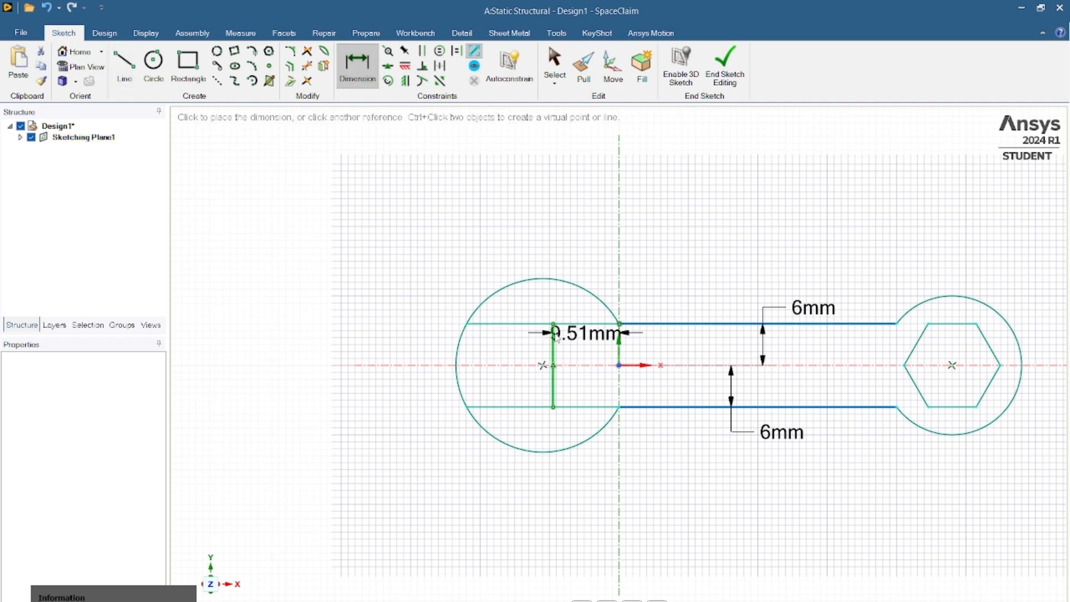
click(556, 336)
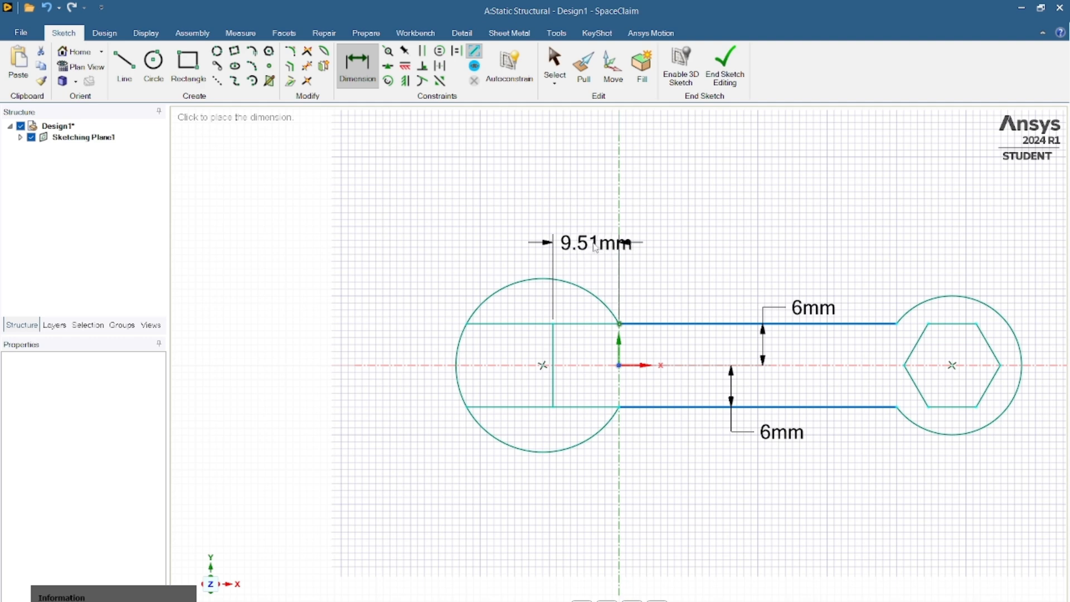
click(598, 249)
text(10)
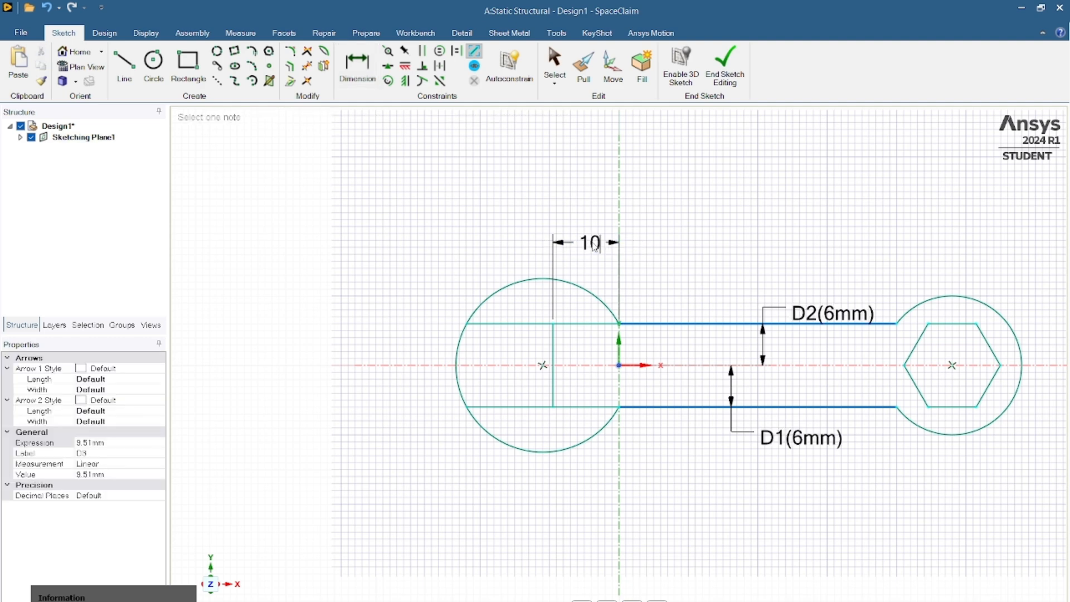
key(Return)
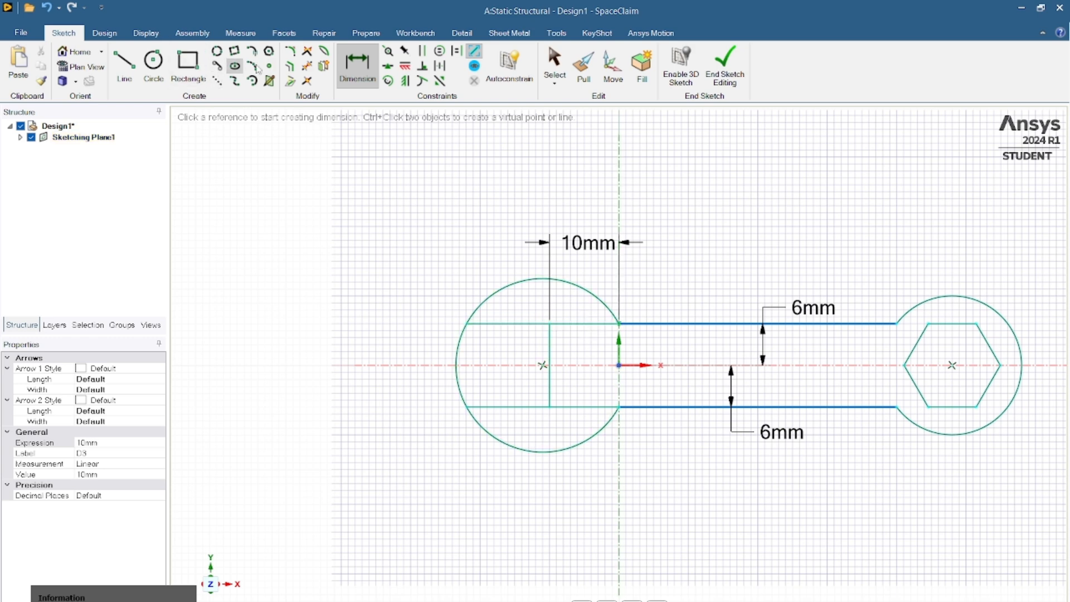
- Trim the two horizontal segments between the jaw's vertical line and the handle, and the arc portion closing the jaw opening
click(306, 66)
click(569, 328)
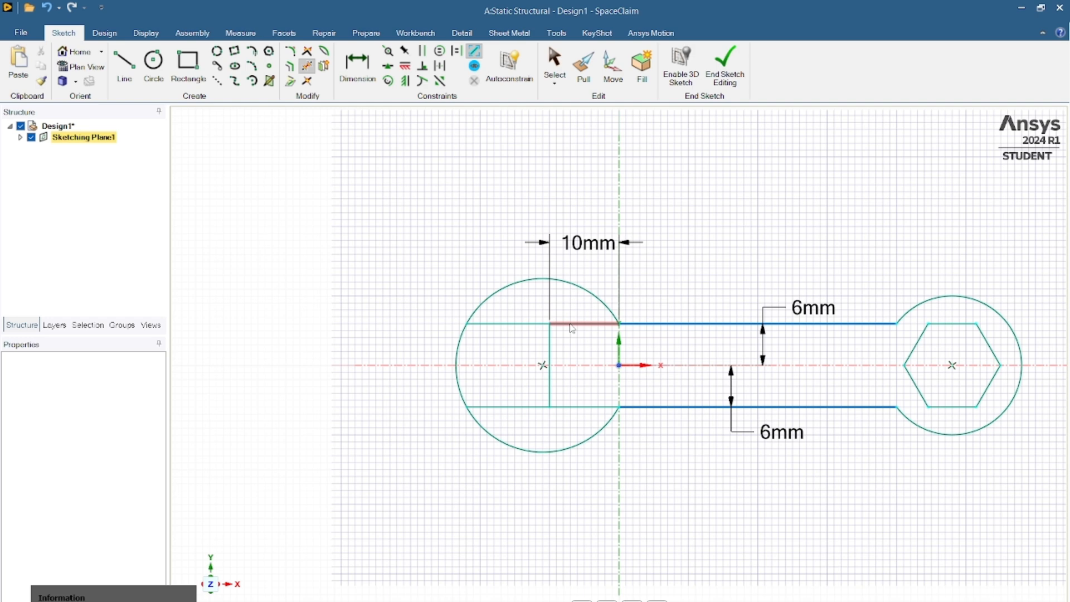
click(588, 408)
click(456, 371)
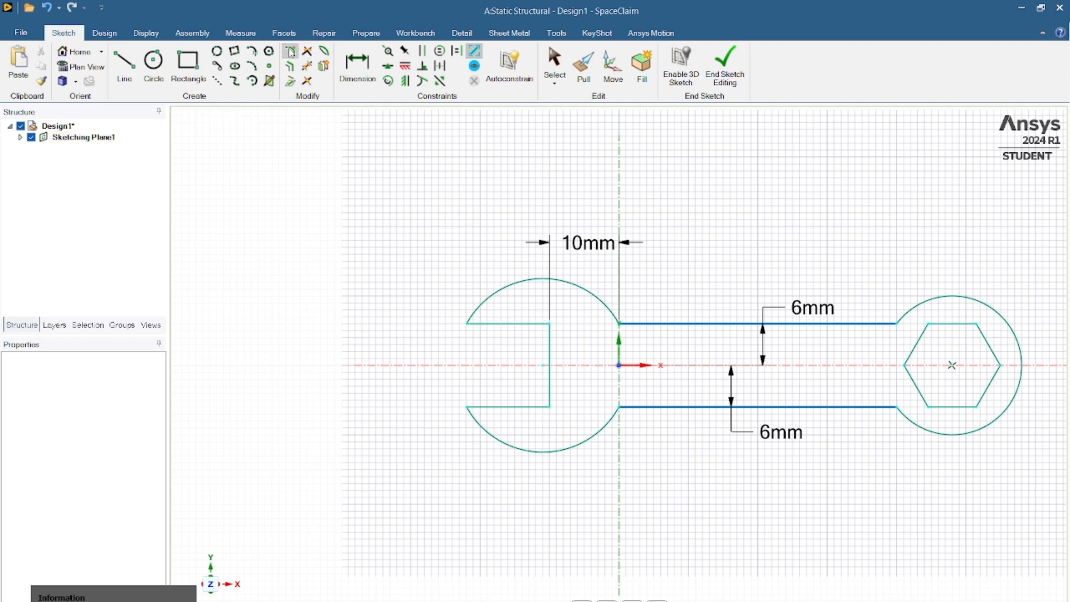
- Round both inner corners of the wrench's open jaw with 2 mm radius fillets
click(290, 52)
click(534, 324)
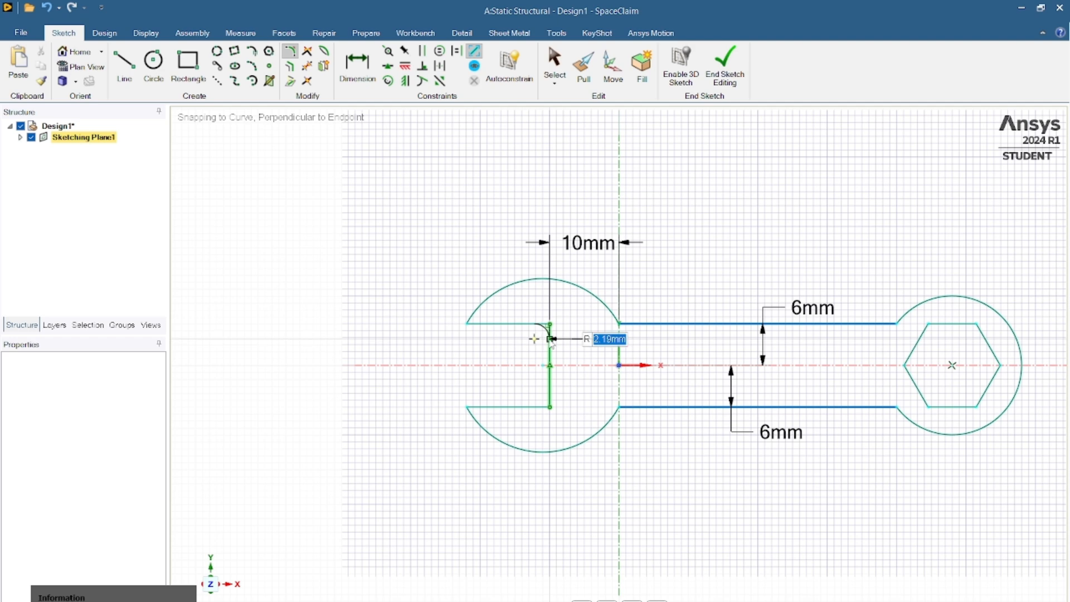
text(2.5)
key(Return)
click(549, 374)
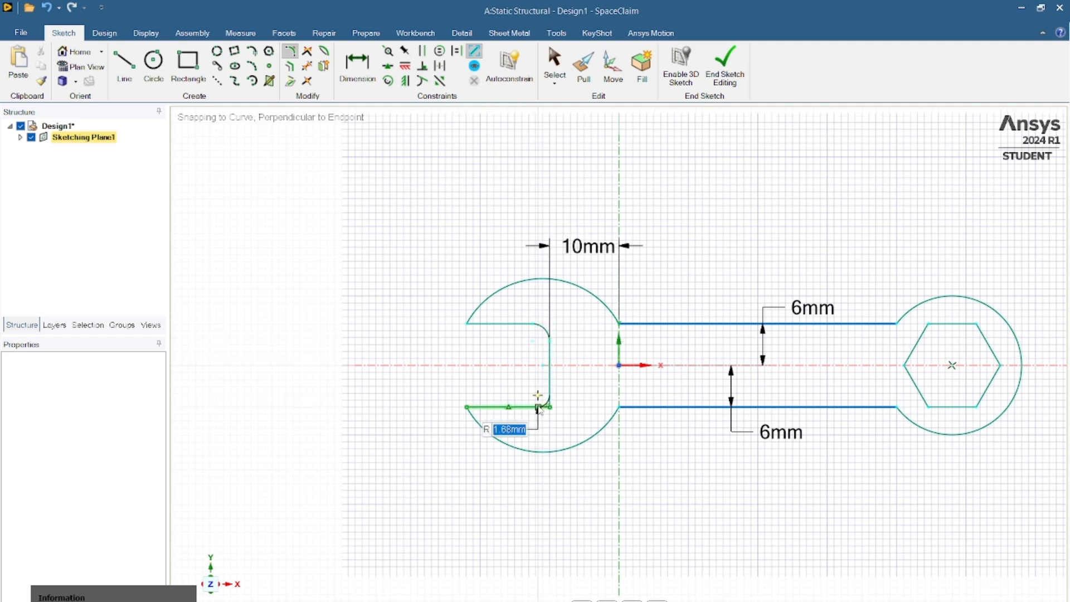
text(2.5)
key(Return)
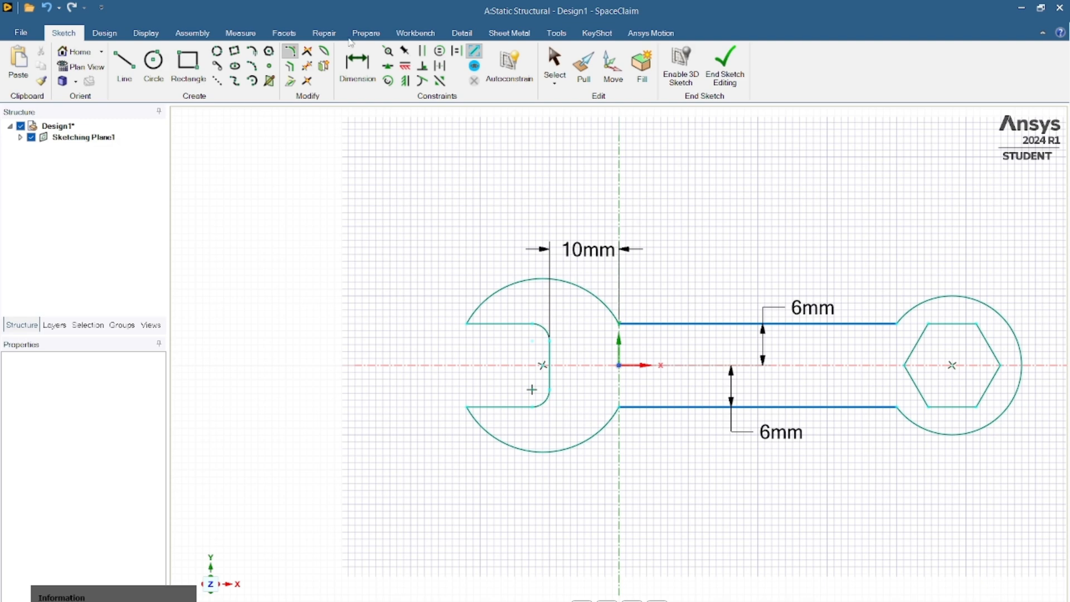
- Turn the closed wrench sketch into a surface body with Pull and set its midsurface thickness to 3 mm
click(108, 38)
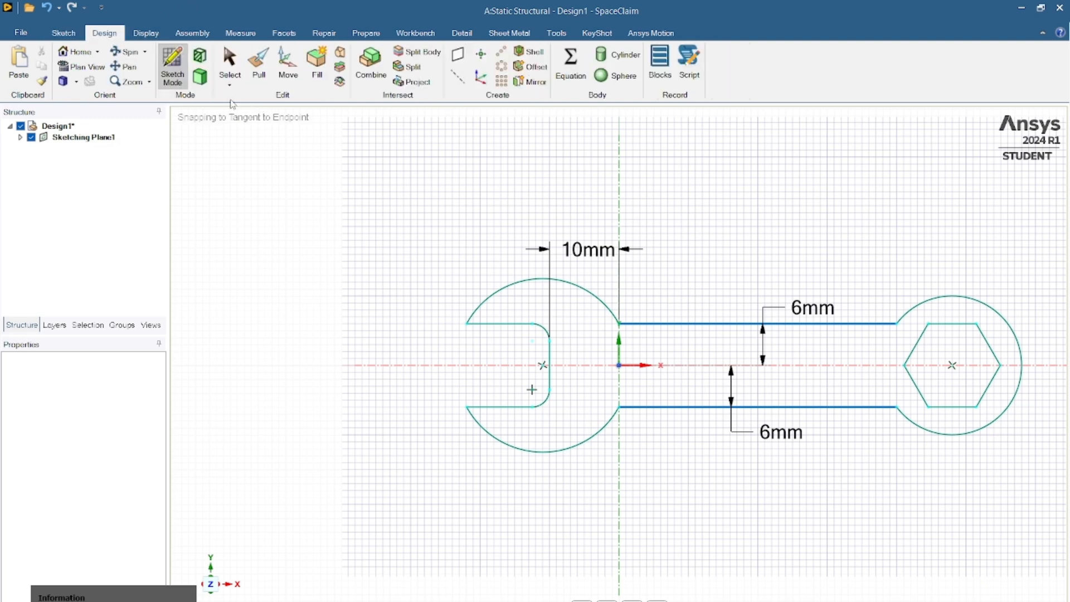
click(267, 70)
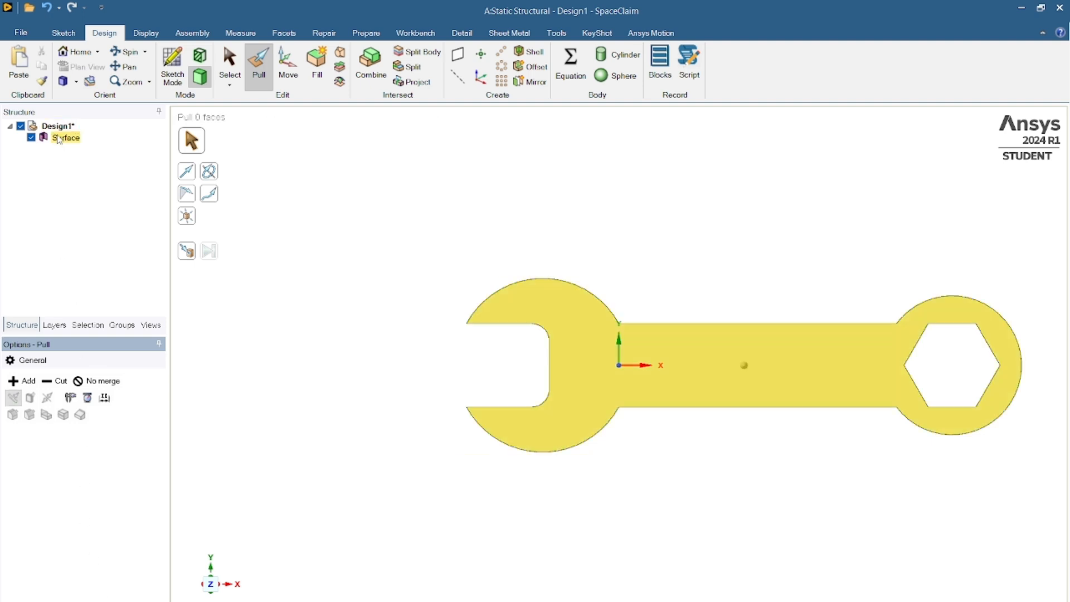
click(744, 365)
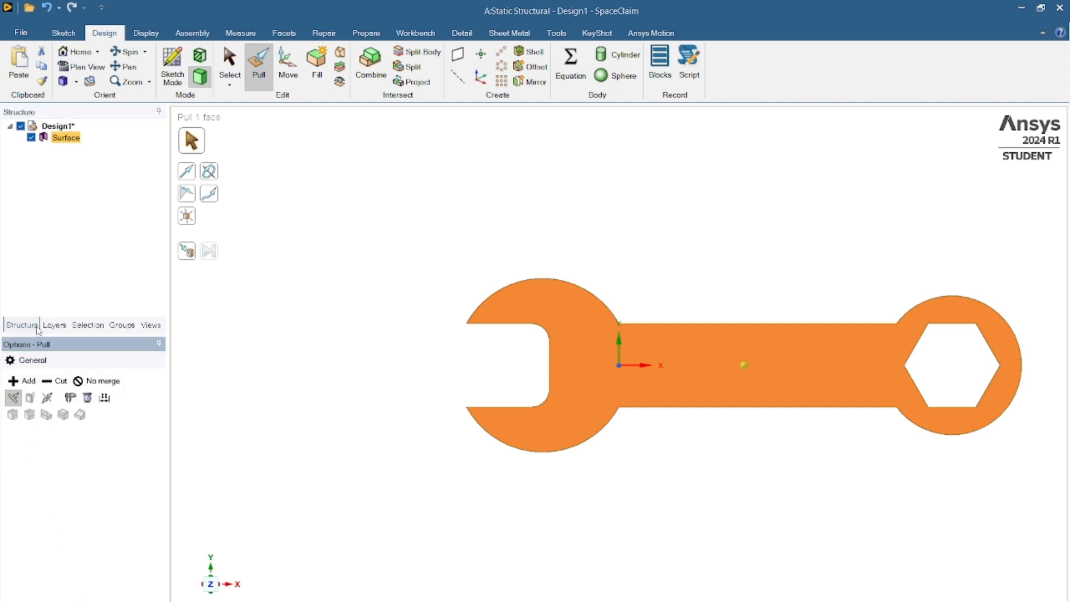
click(63, 139)
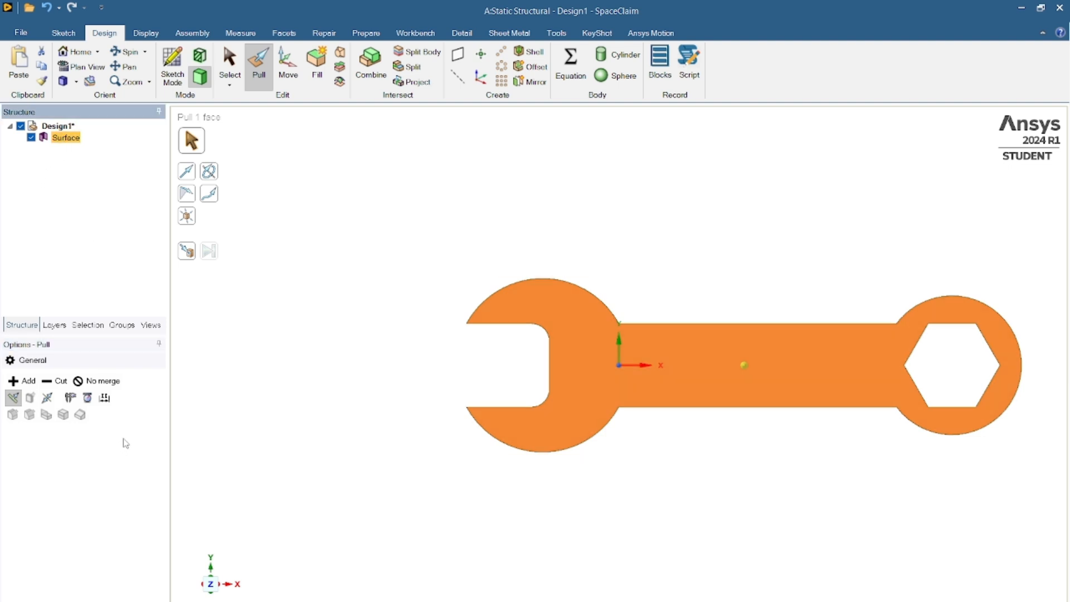
click(107, 596)
click(87, 463)
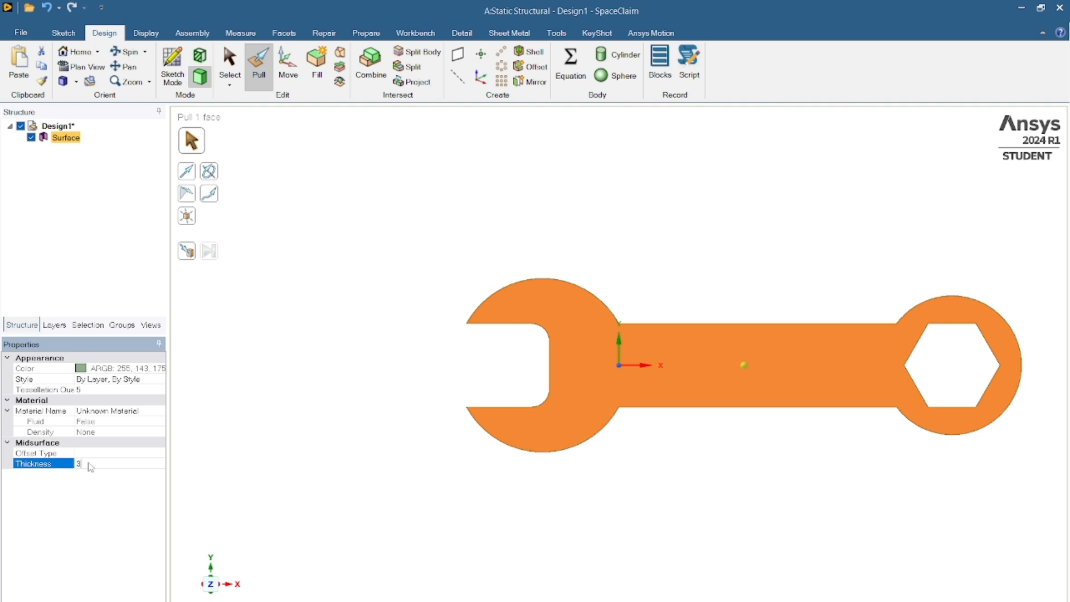
text(3)
key(Return)
- Check the wrench surface from different angles and switch back to the Workbench project schematic
middle_drag(724, 375, 659, 475)
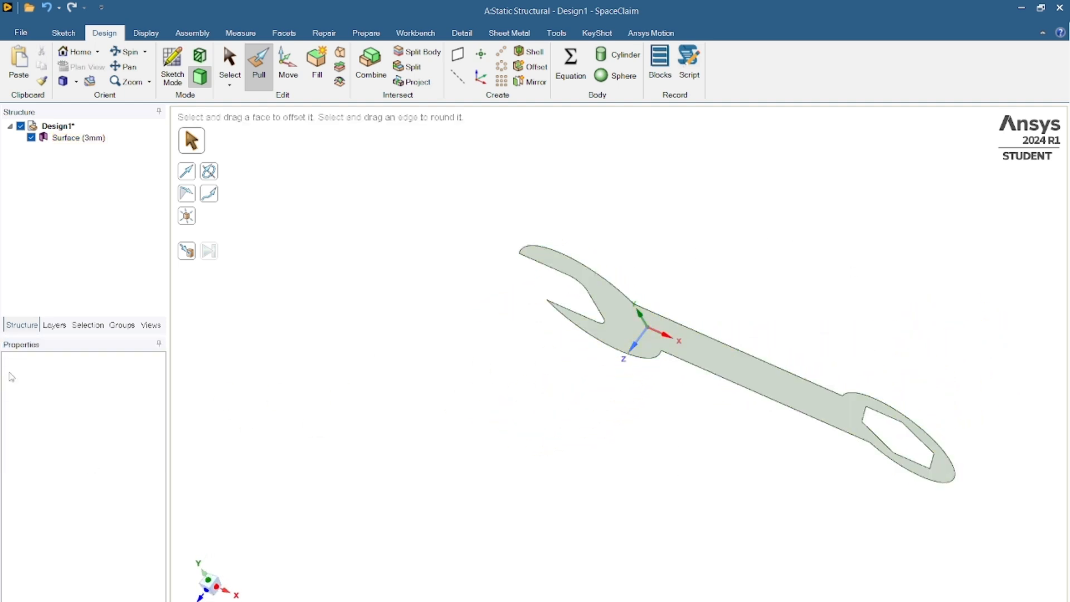
click(739, 362)
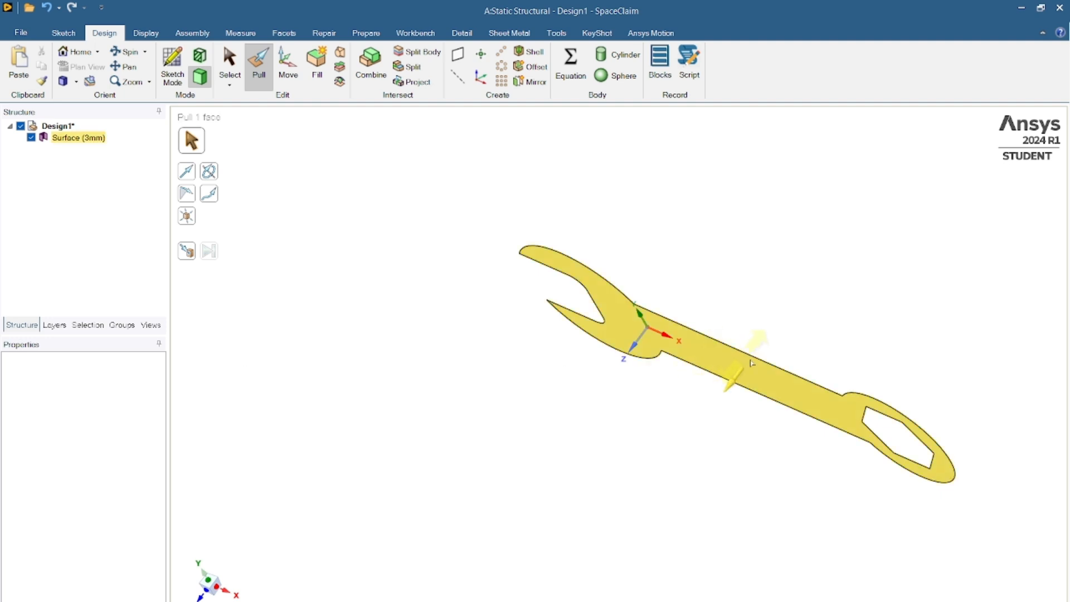
click(809, 316)
mouse_move(809, 316)
middle_down()
mouse_move(827, 340)
mouse_move(903, 296)
mouse_move(897, 281)
middle_up()
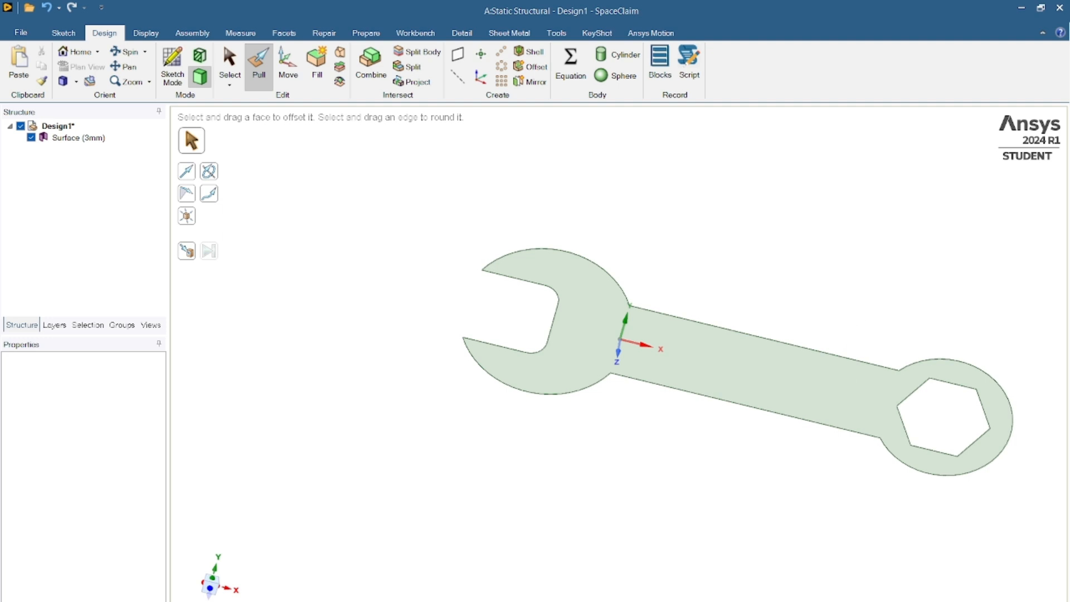
click(716, 601)
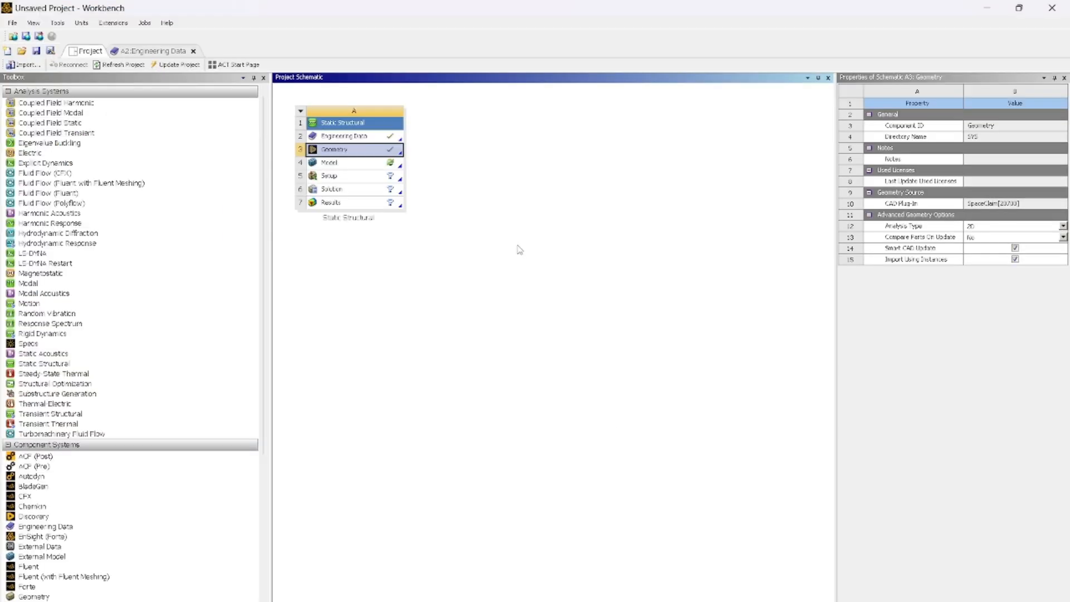
- Save the project to the Desktop under the file name wrench
key(ctrl+s)
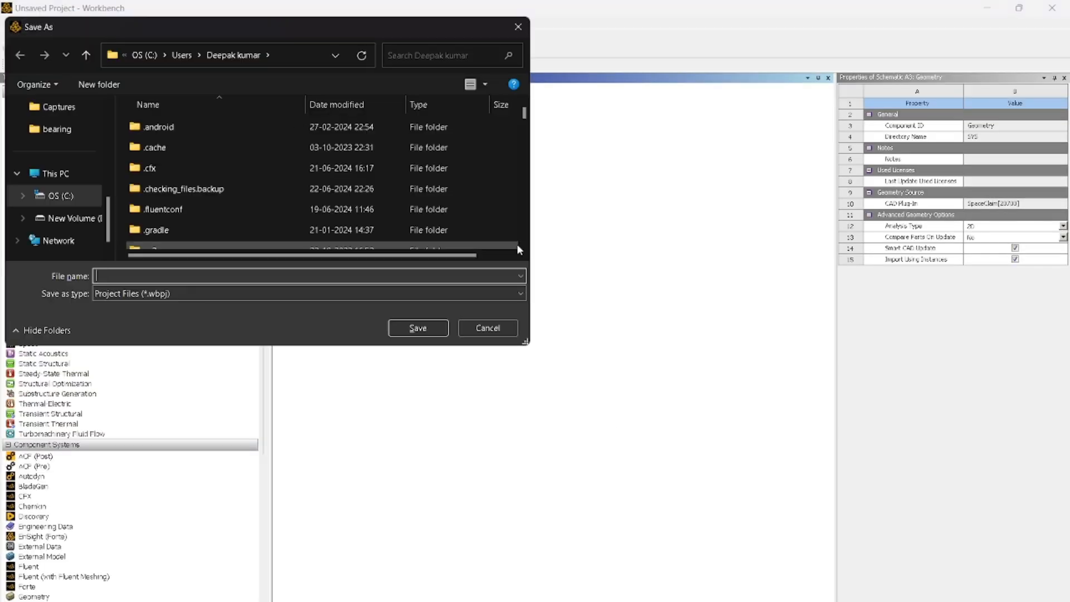
scroll(54, 172, up, 3)
scroll(54, 172, down, 3)
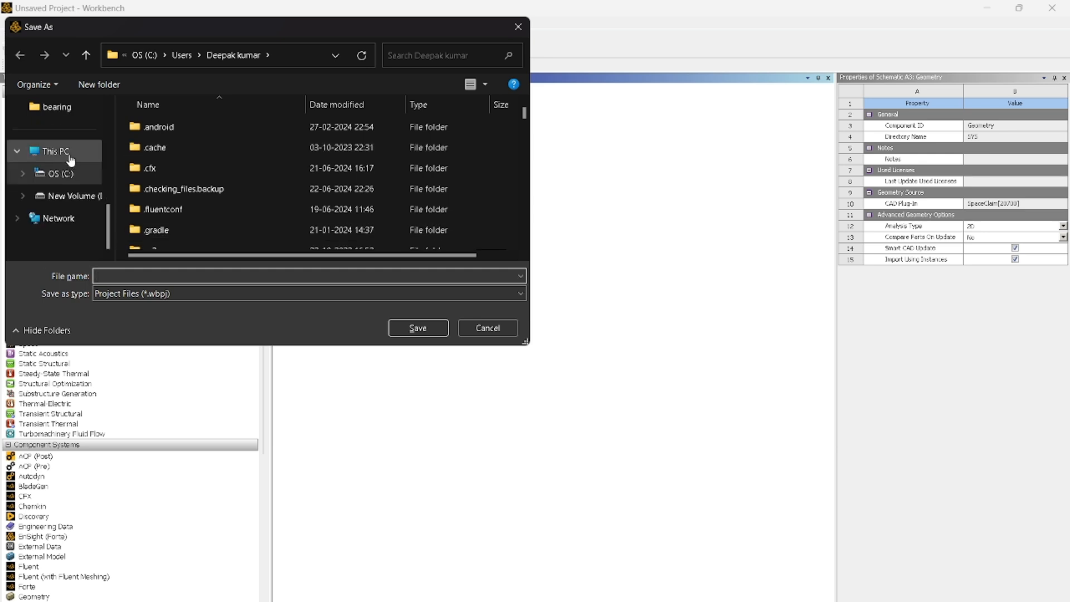
scroll(88, 185, up, 5)
click(58, 222)
click(160, 275)
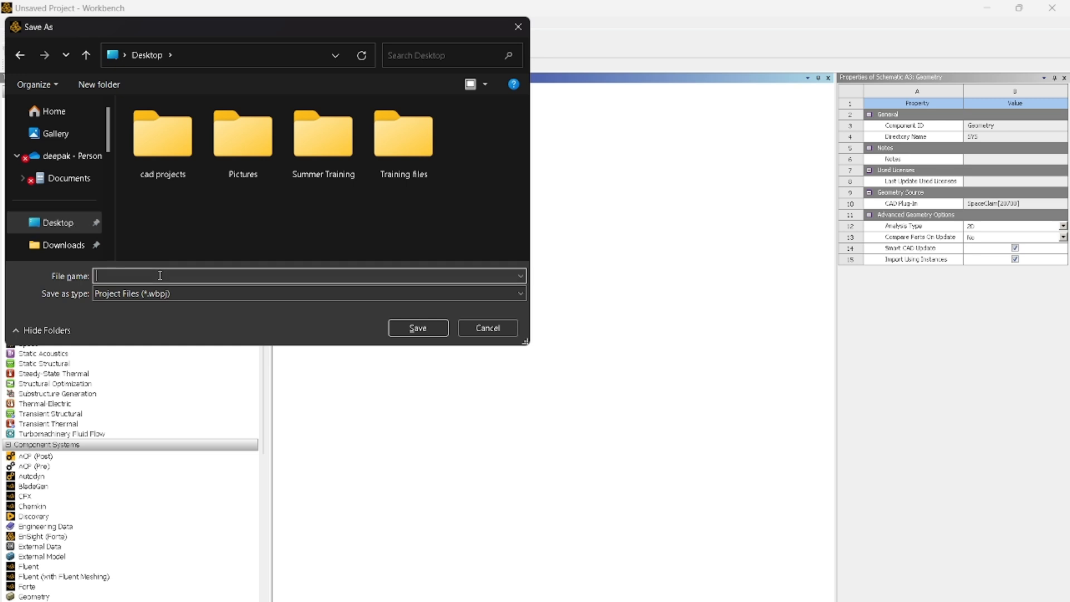
text(wrench)
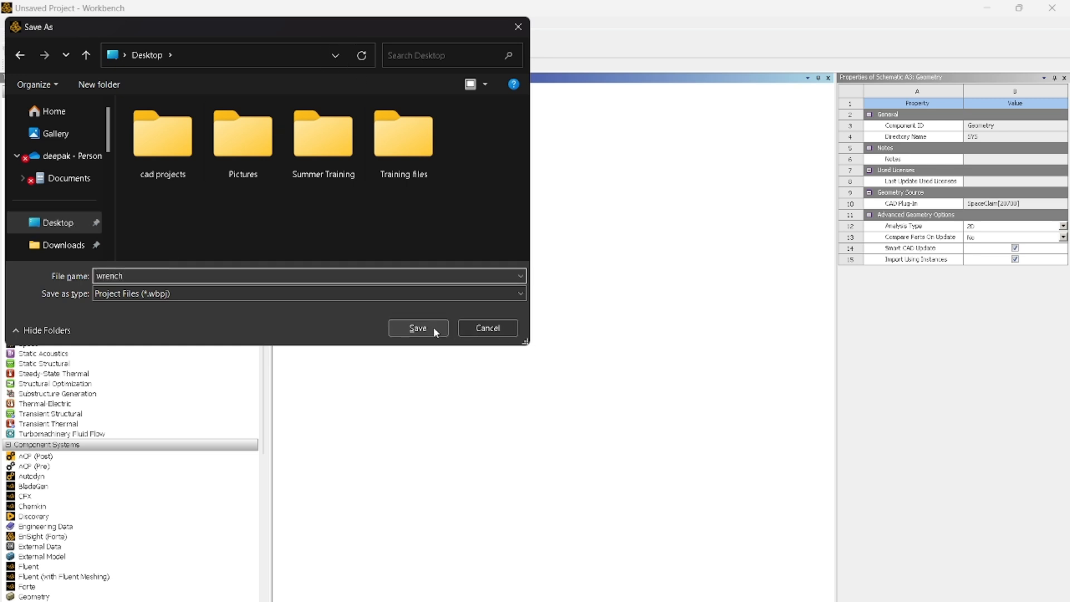
click(419, 328)
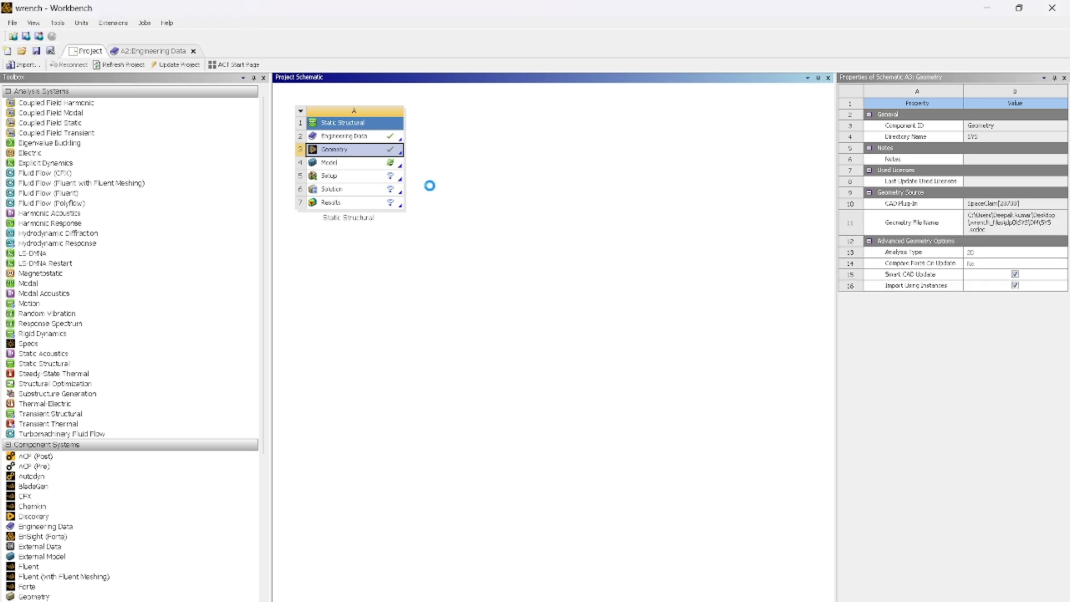
- Open the Static Structural system's Model for editing in Ansys Mechanical and tilt the view of the loaded wrench
right_click(383, 163)
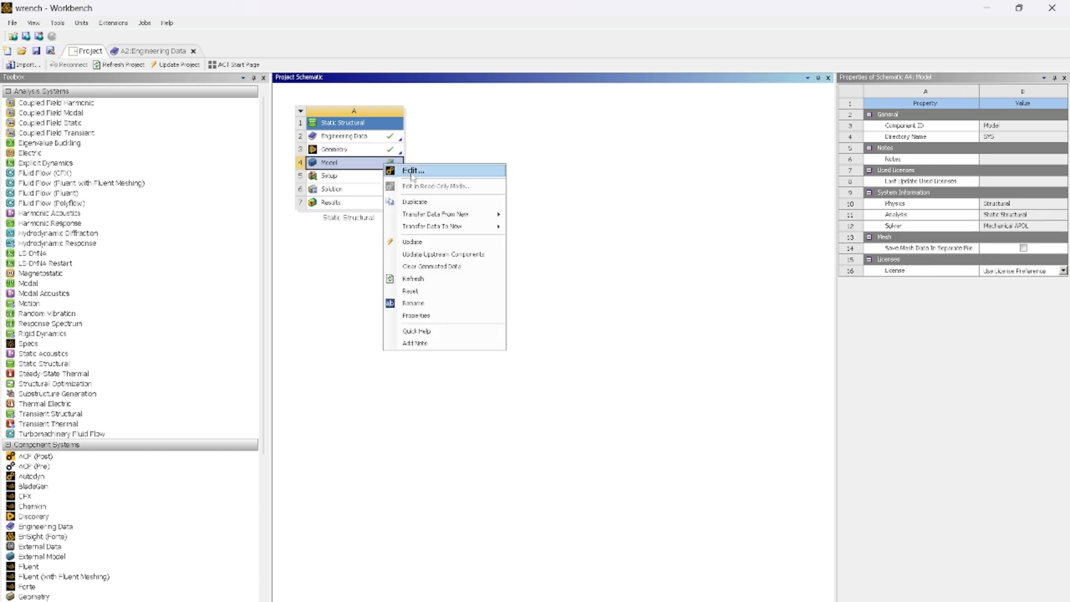
click(412, 171)
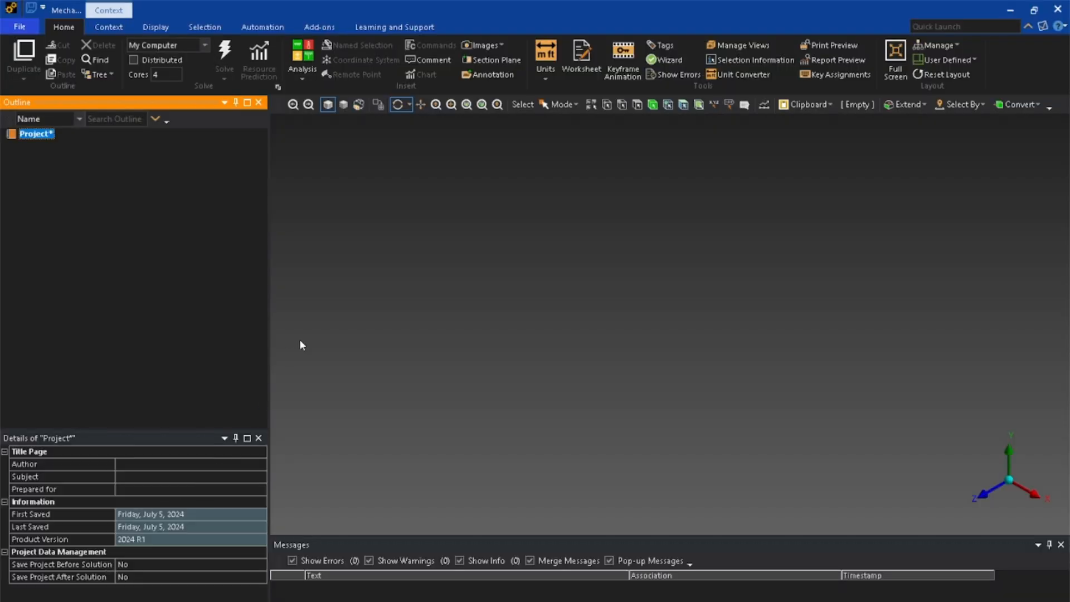
click(18, 28)
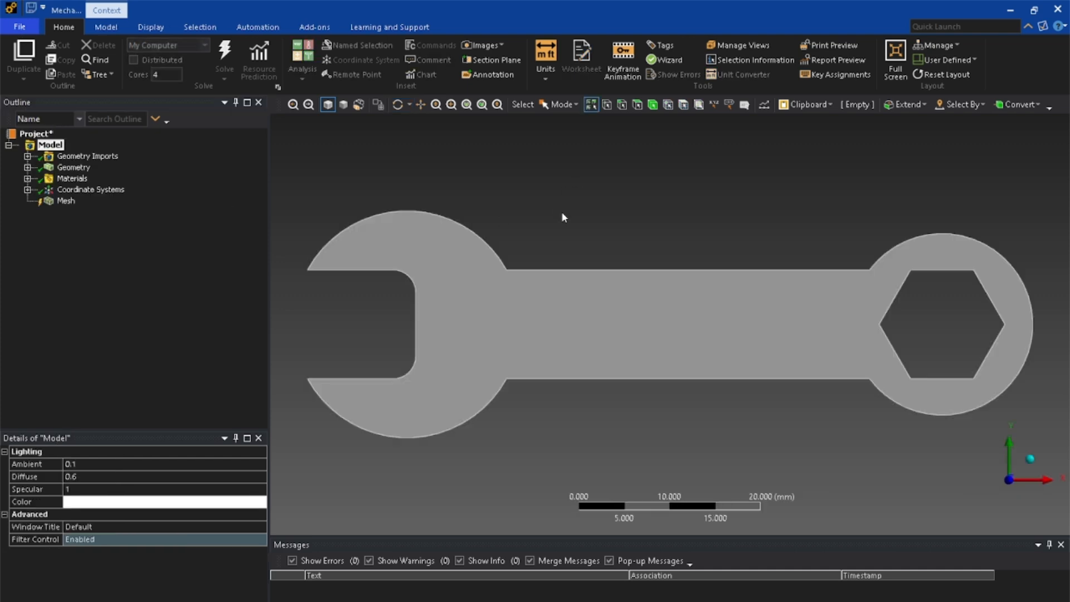
middle_drag(639, 293, 613, 308)
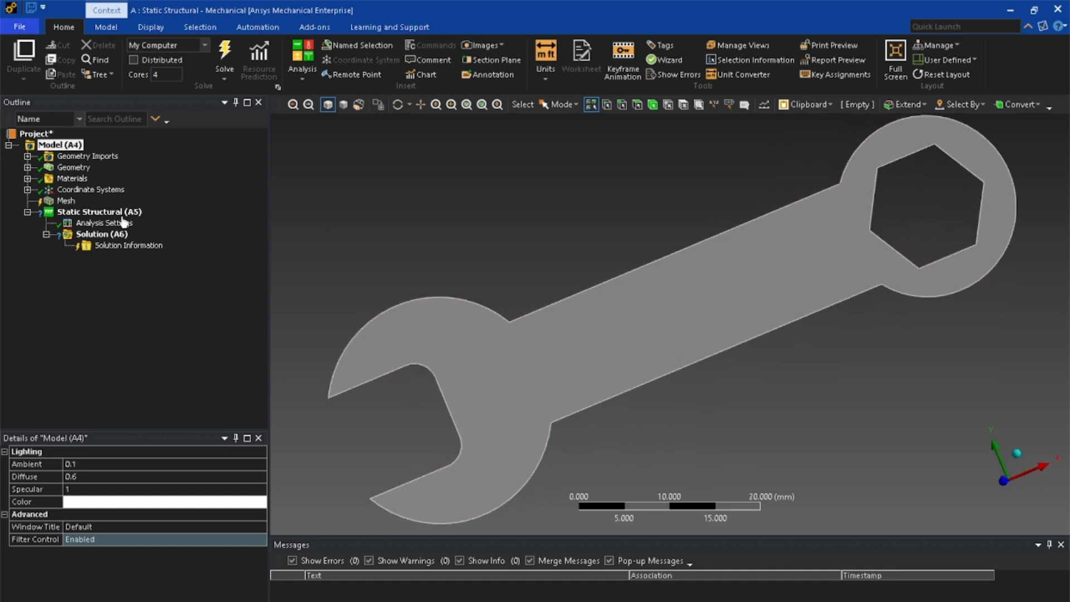
- Add a mesh method scoped to the wrench body and set it to Automatic (PrimeMesh)
click(65, 202)
right_click(66, 201)
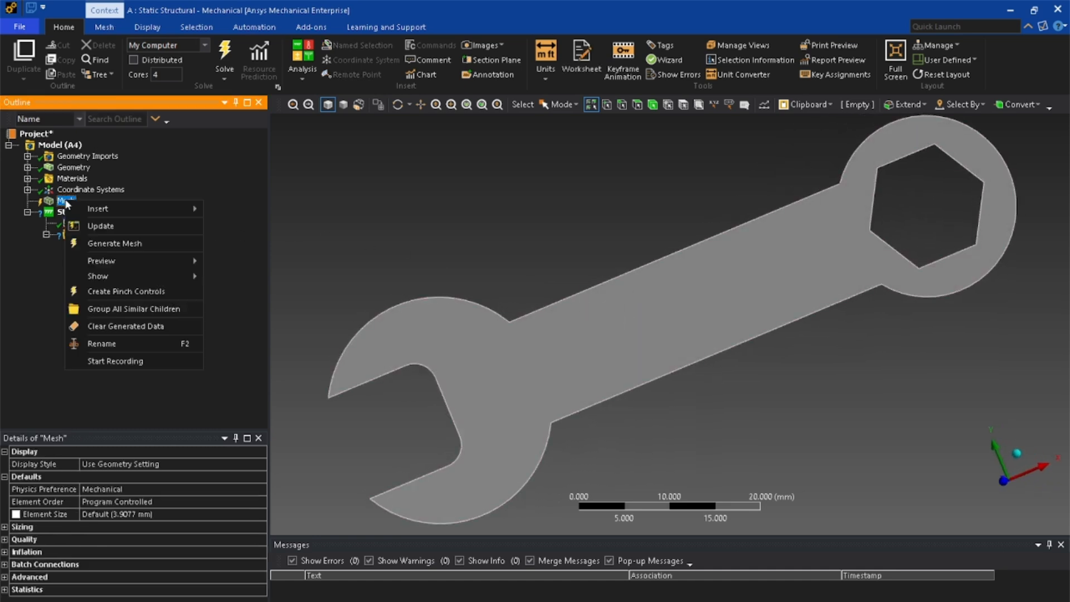
mouse_move(97, 208)
click(226, 227)
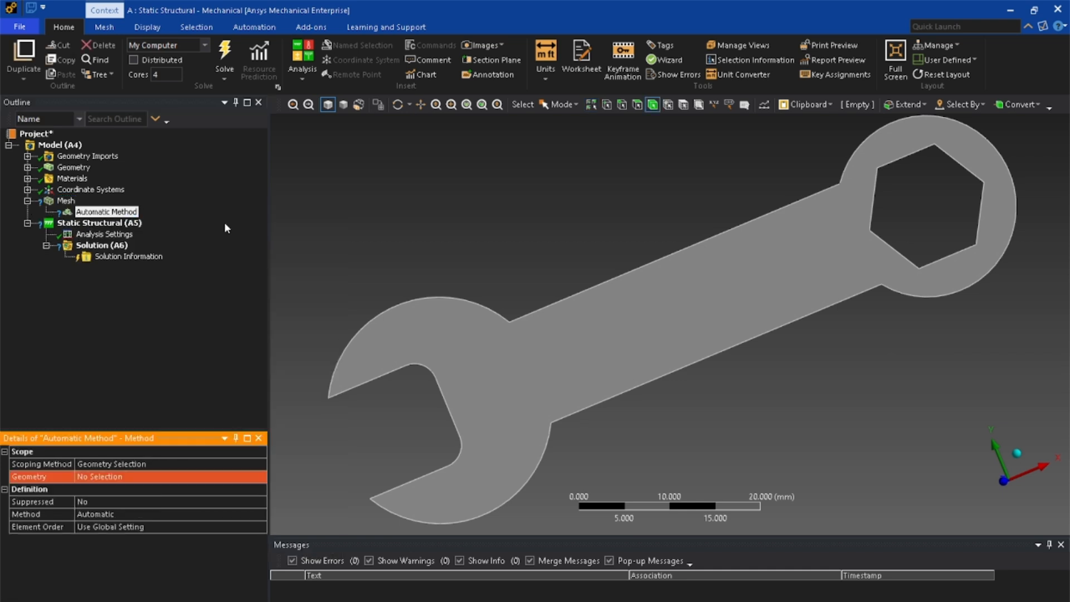
click(582, 389)
click(112, 477)
click(114, 477)
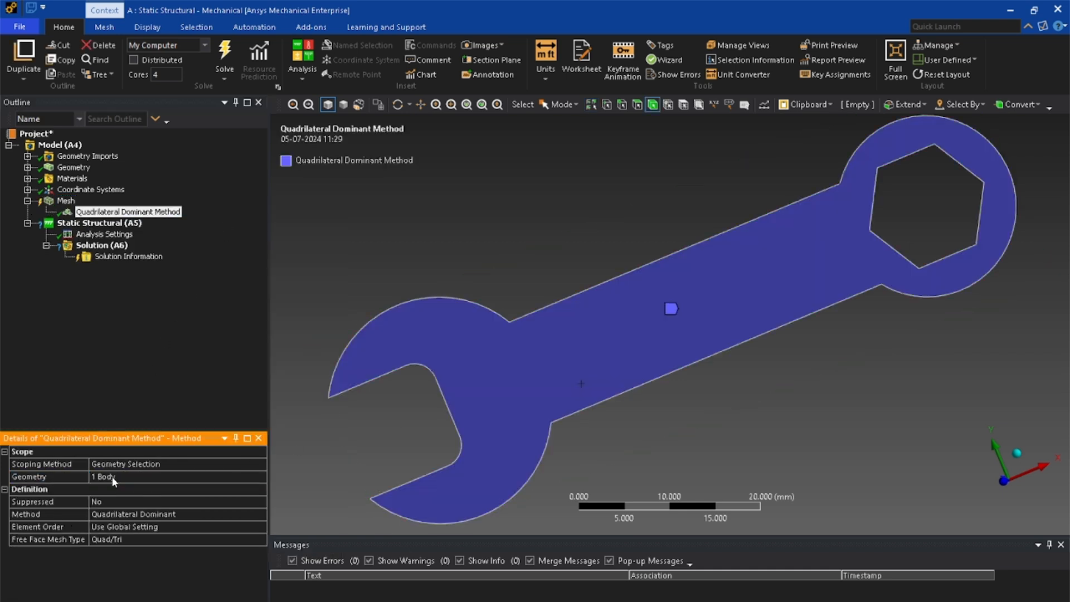
click(148, 515)
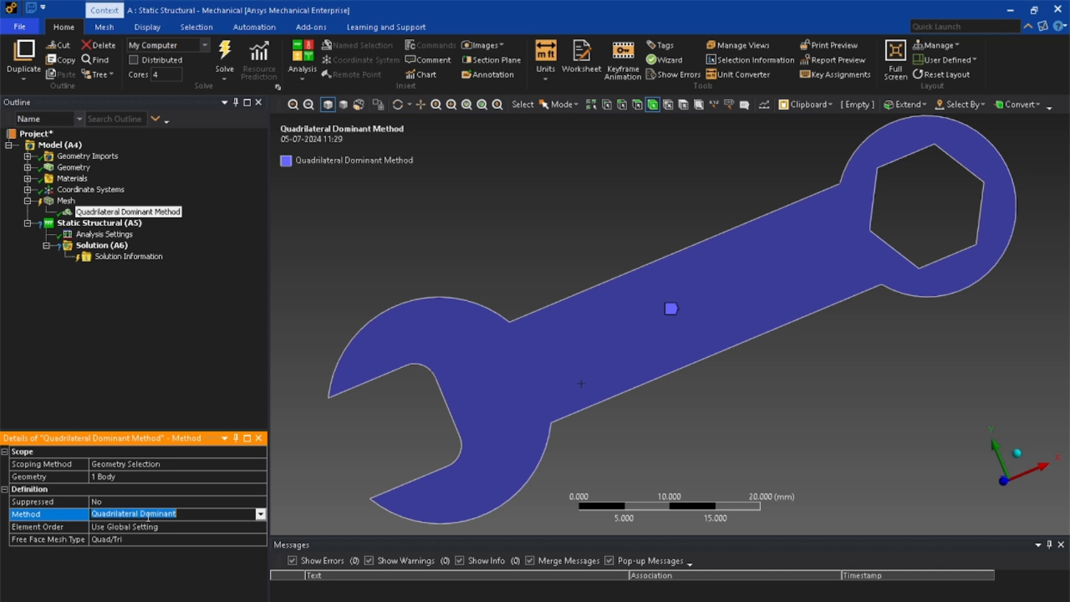
click(259, 516)
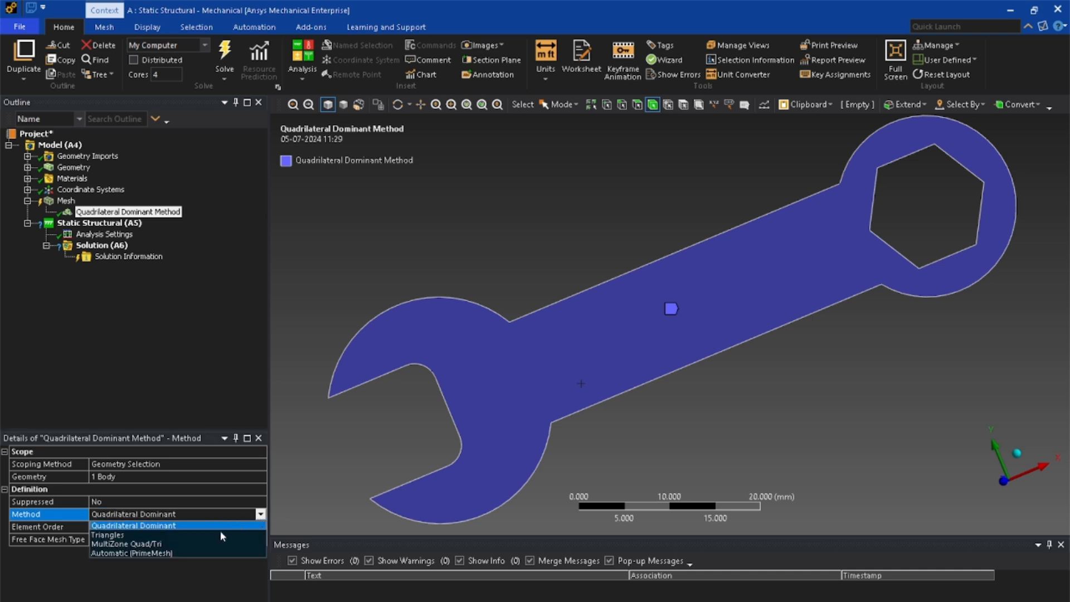
click(192, 547)
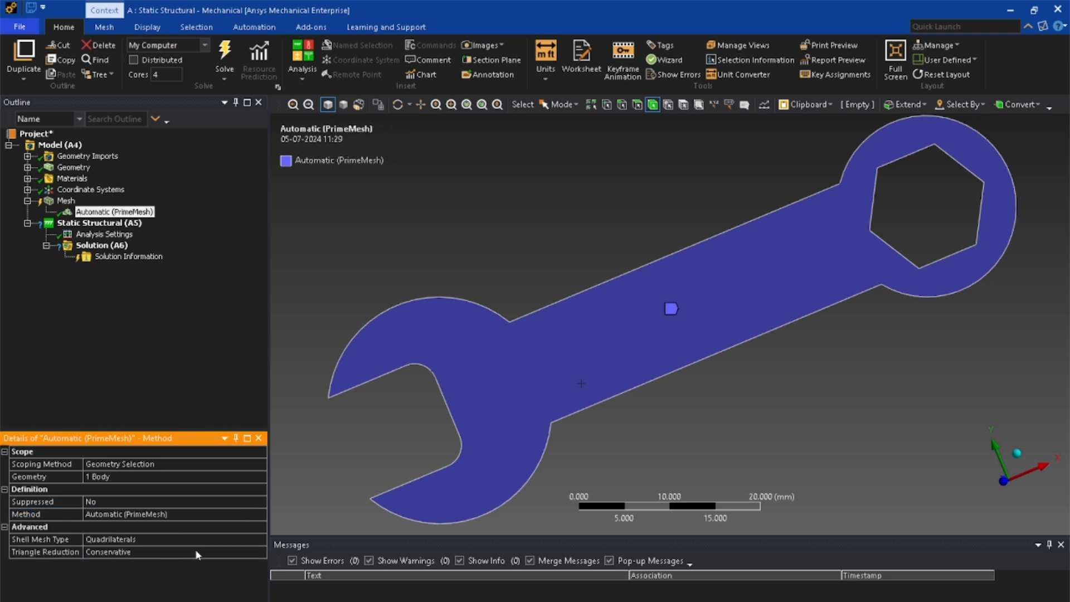
- Add a mesh sizing control scoped to the wrench body with an element size of 0.2 mm
right_click(58, 201)
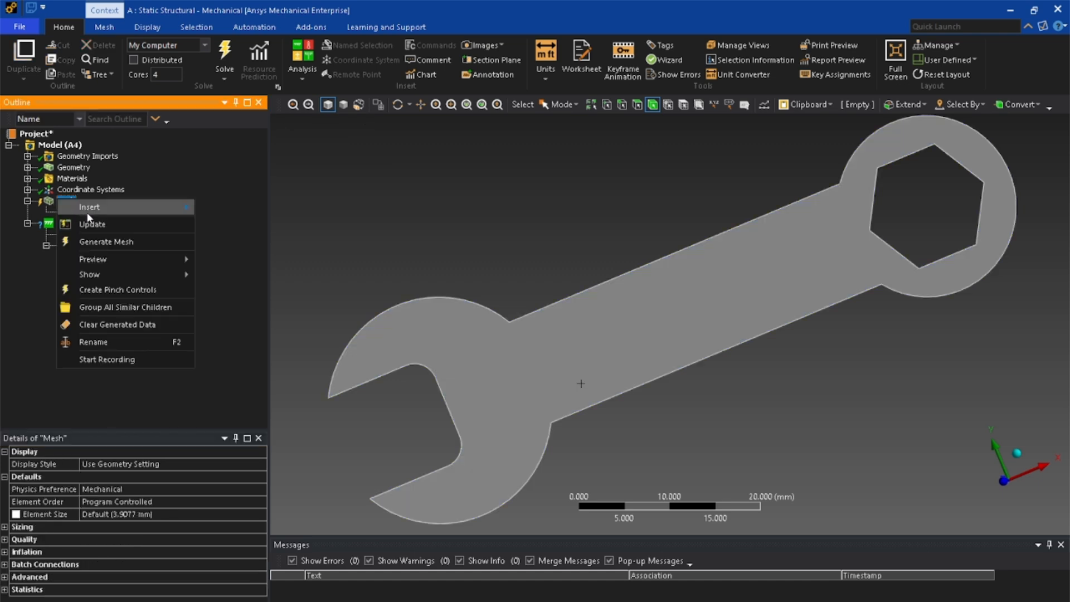
mouse_move(88, 212)
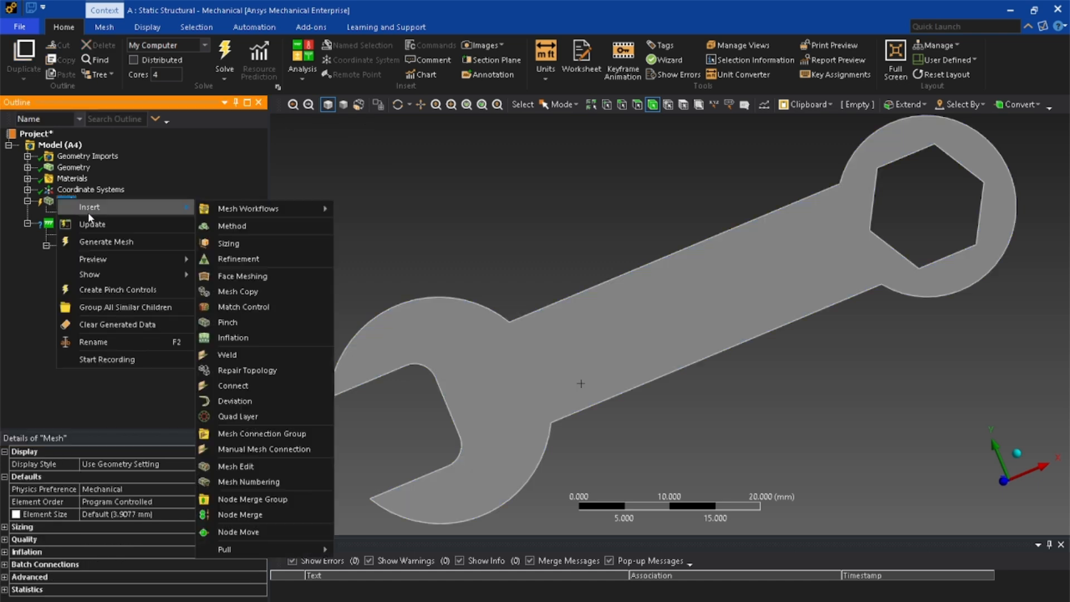
click(244, 244)
click(528, 428)
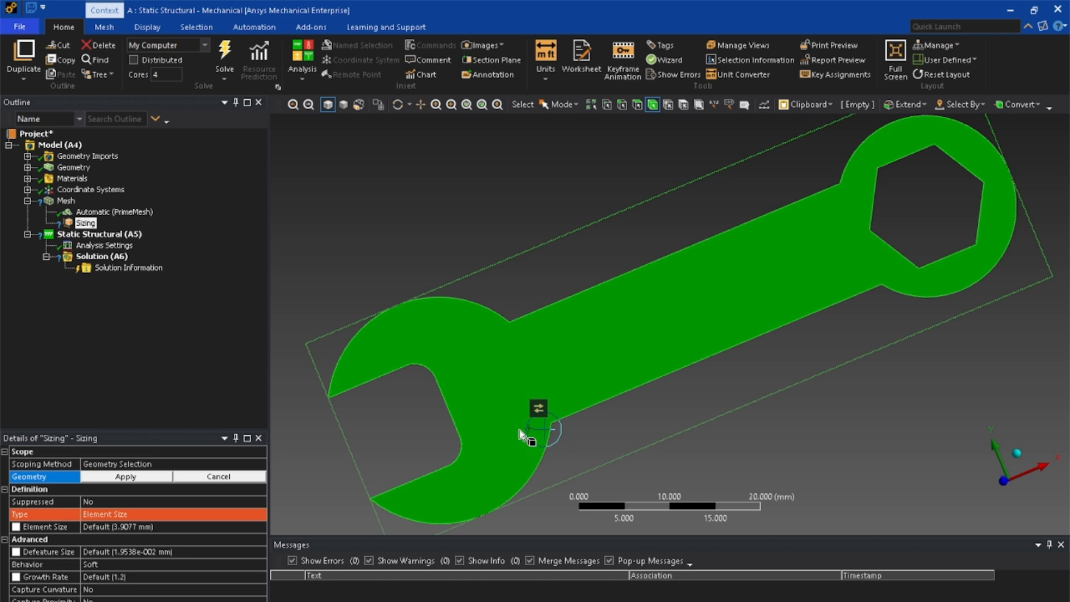
click(126, 476)
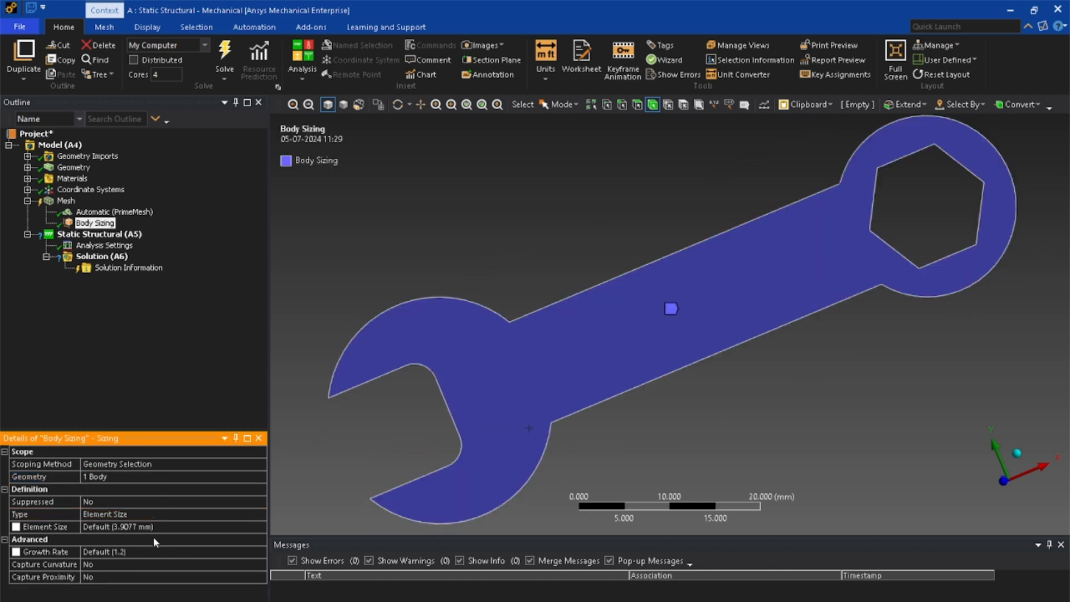
click(154, 528)
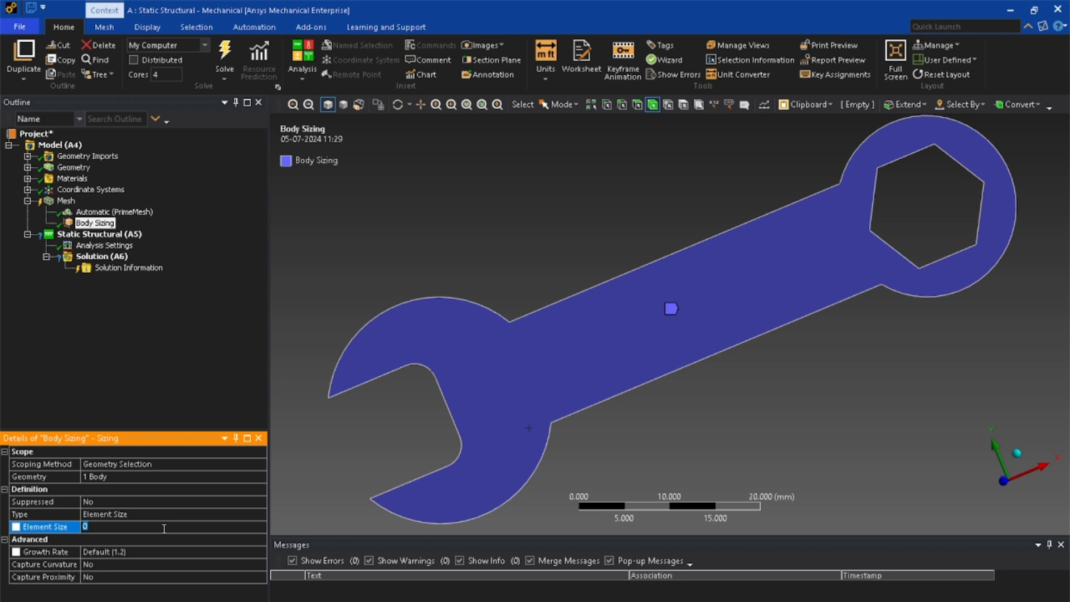
text(0.2)
- Generate the wrench mesh and inspect its elements along the handle and around the open jaw
click(64, 203)
right_click(63, 202)
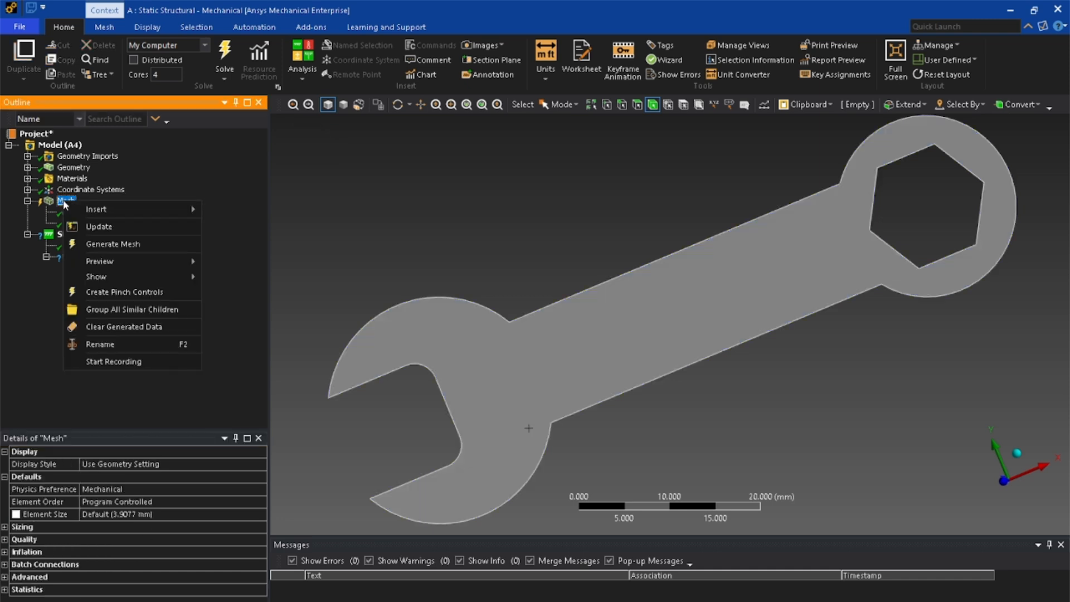
click(112, 242)
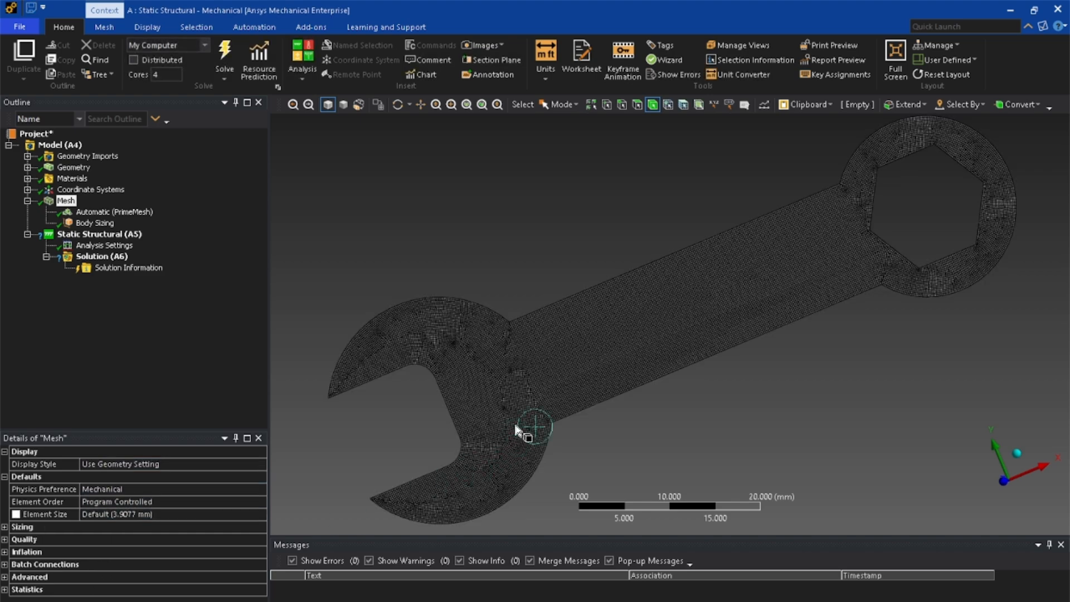
scroll(535, 418, up, 10)
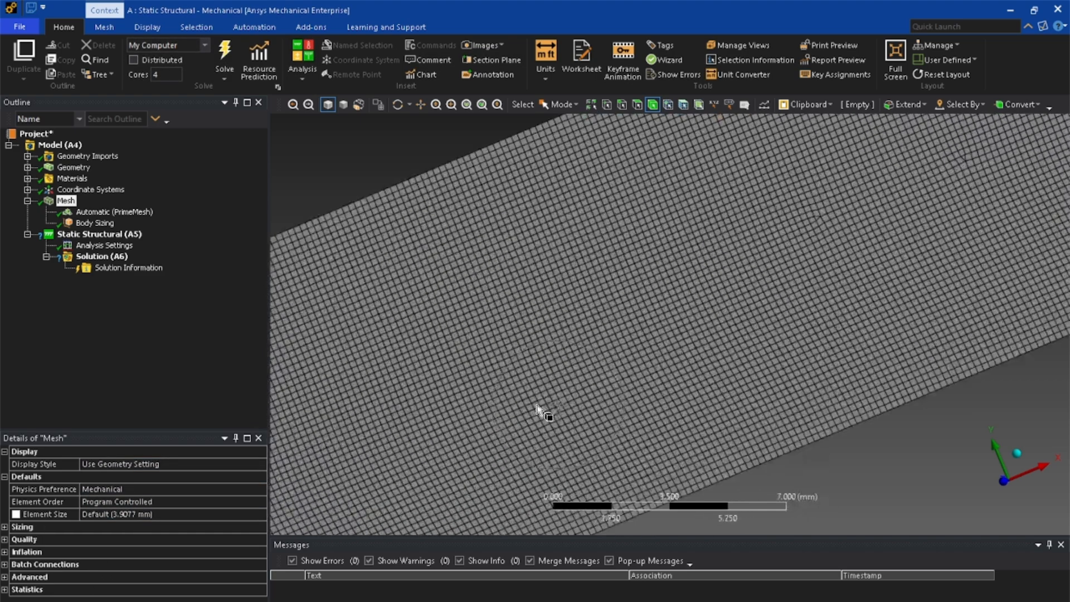
scroll(539, 405, down, 10)
scroll(539, 405, up, 8)
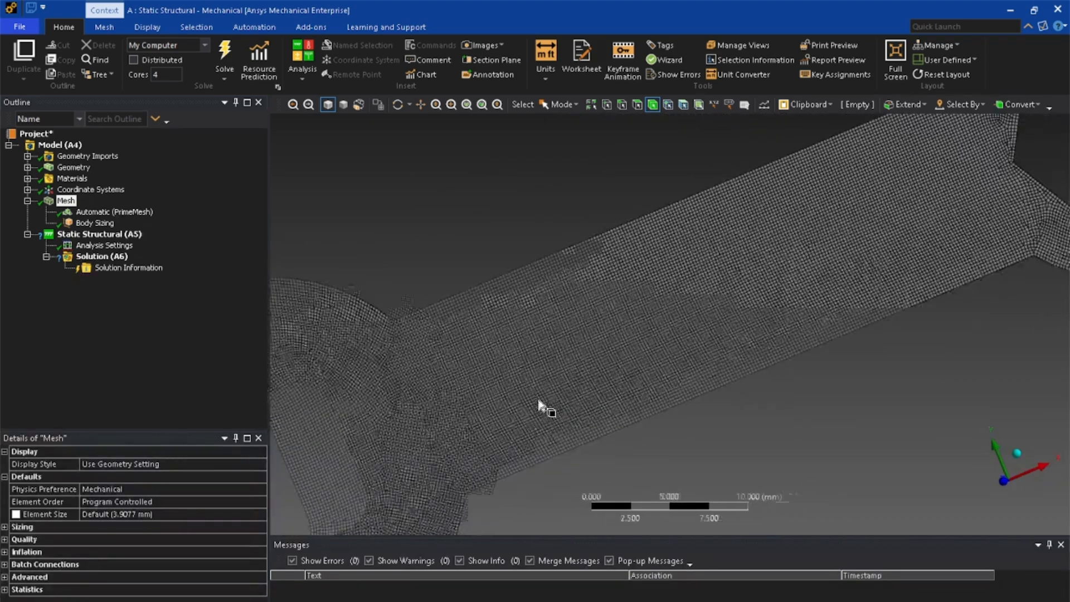
scroll(539, 406, down, 12)
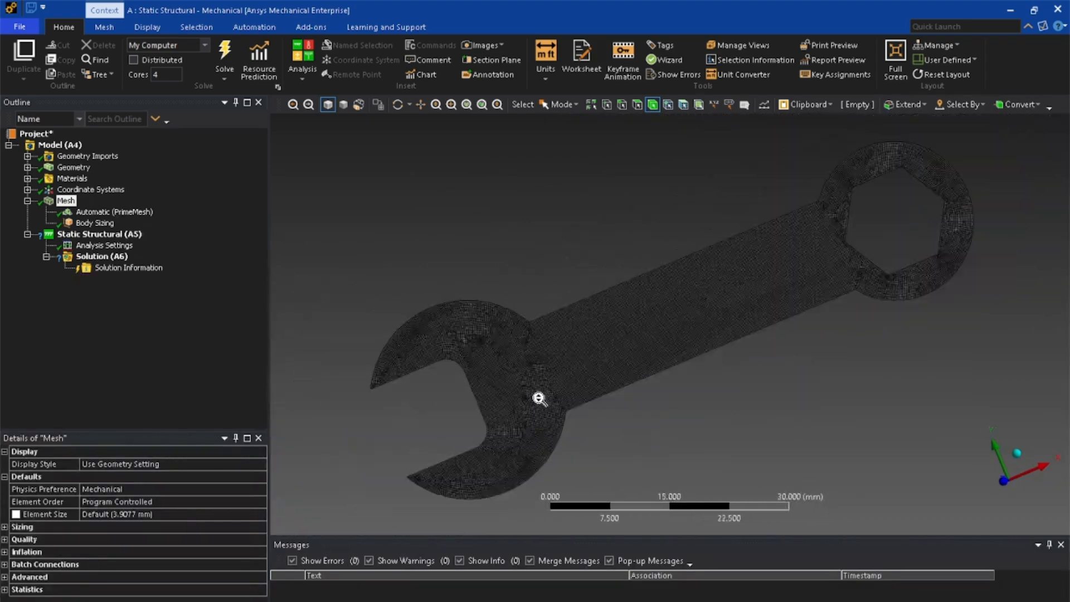
mouse_move(532, 404)
middle_down()
mouse_move(552, 390)
mouse_move(532, 377)
mouse_move(536, 413)
middle_up()
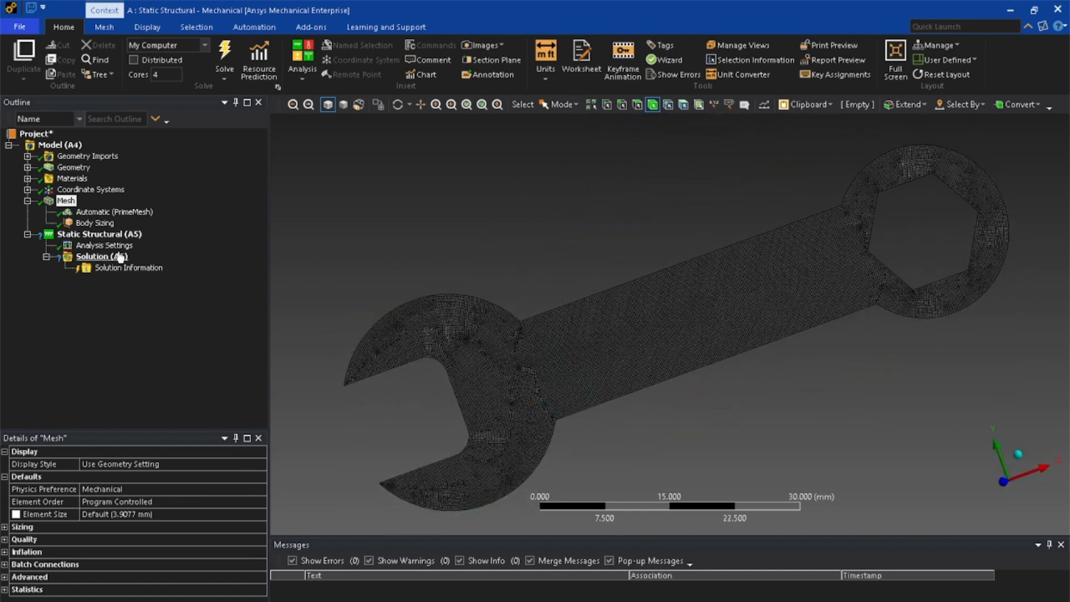
- Add a Fixed Support to the static structural analysis, scoped to all six edges of the wrench's hexagonal hole
right_click(100, 240)
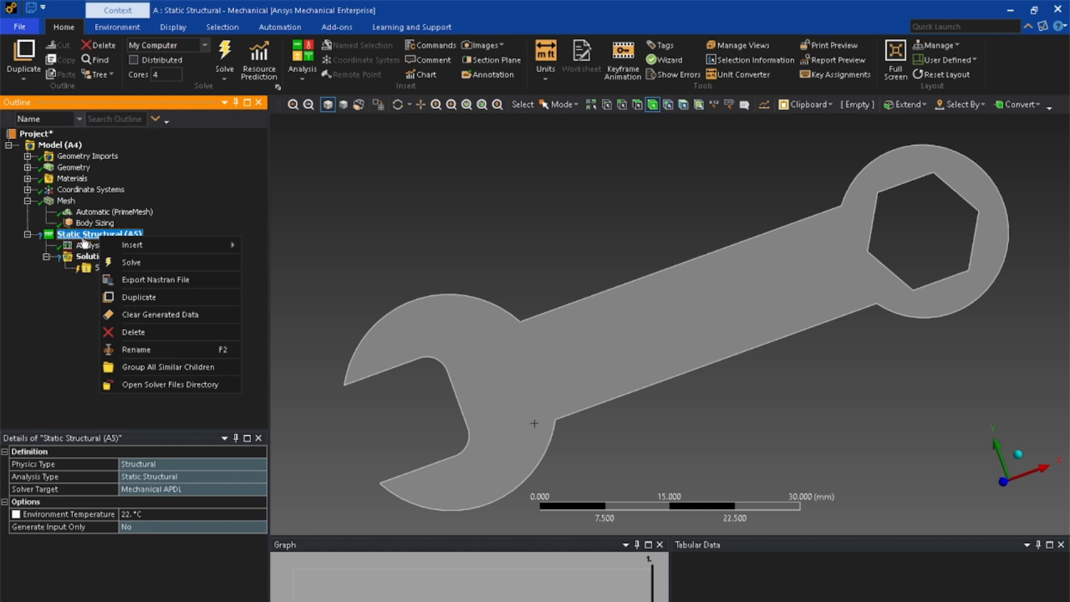
mouse_move(127, 247)
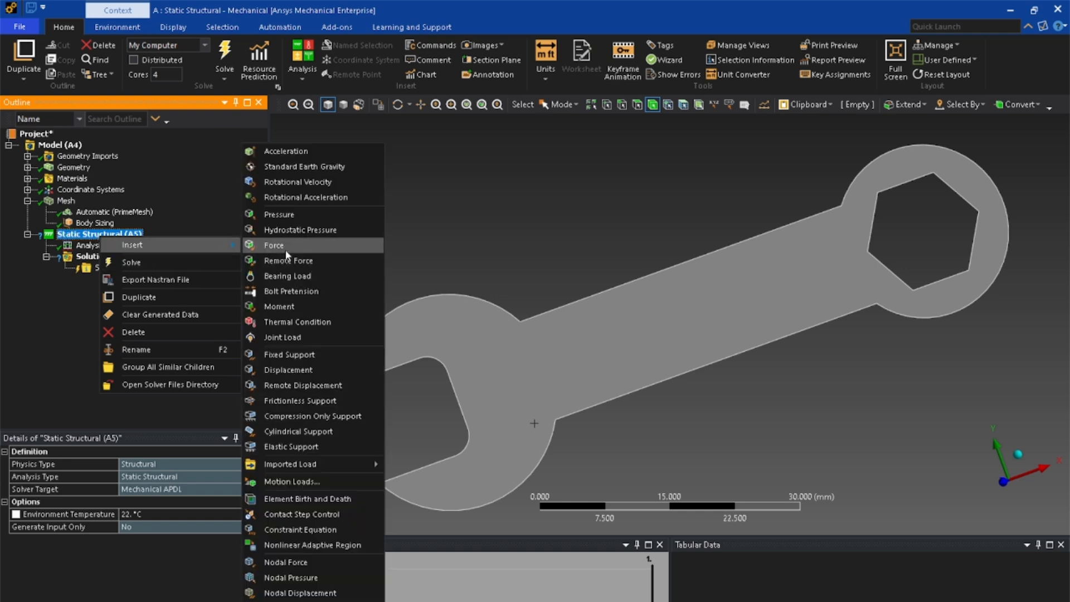
click(291, 356)
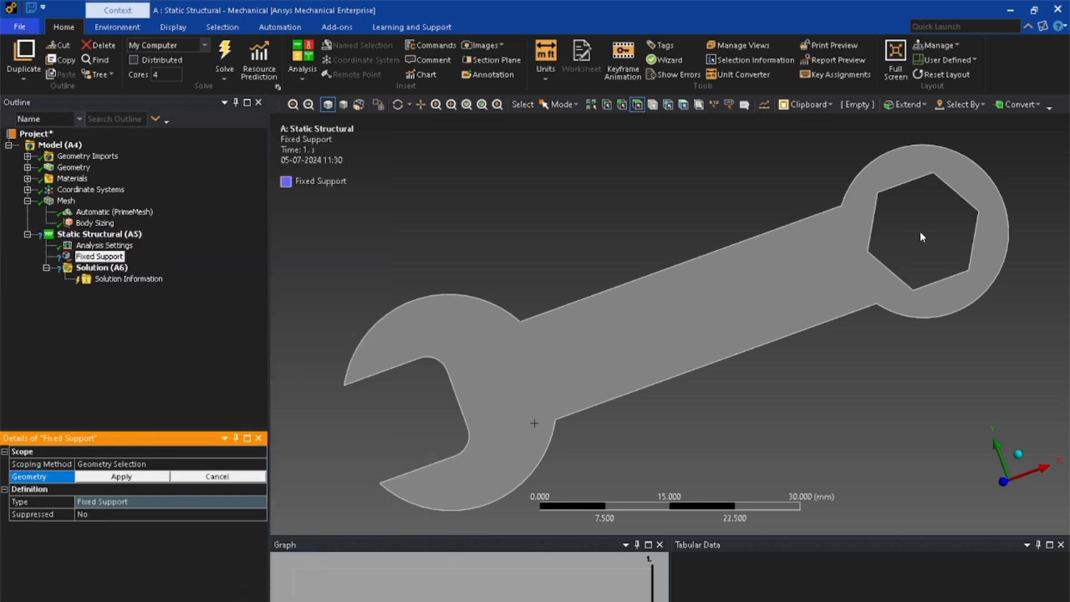
click(896, 186)
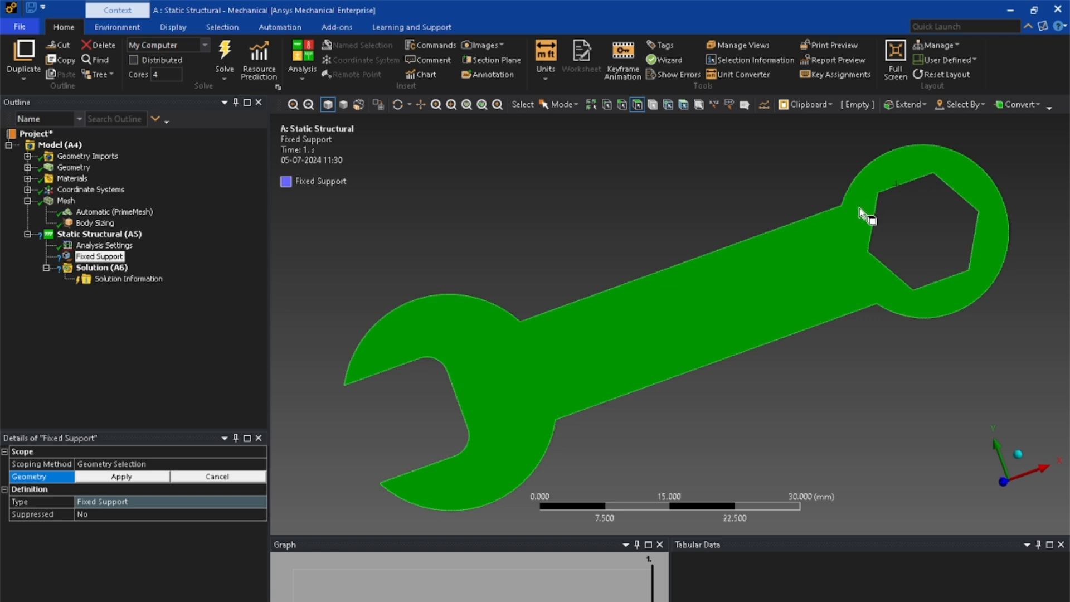
click(623, 106)
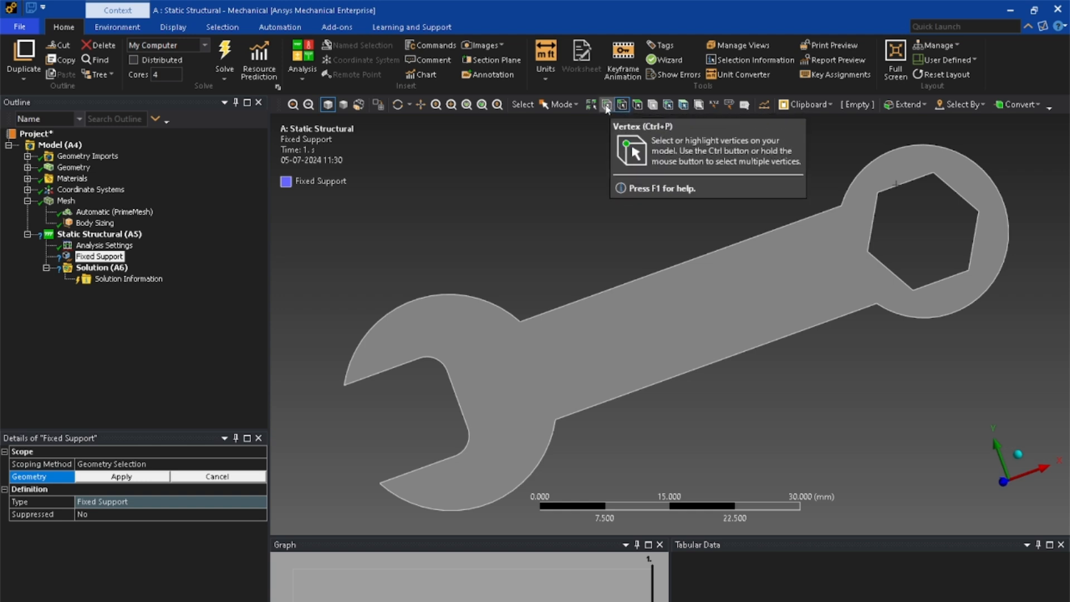
click(906, 184)
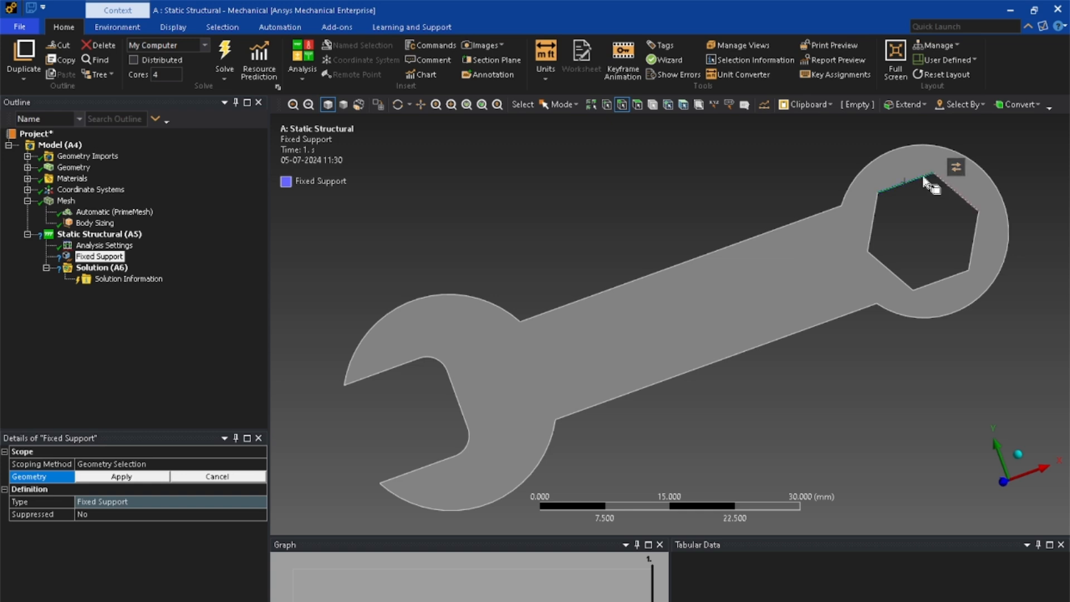
ctrl+click(955, 193)
ctrl+click(977, 234)
ctrl+click(954, 277)
ctrl+click(894, 272)
ctrl+click(873, 240)
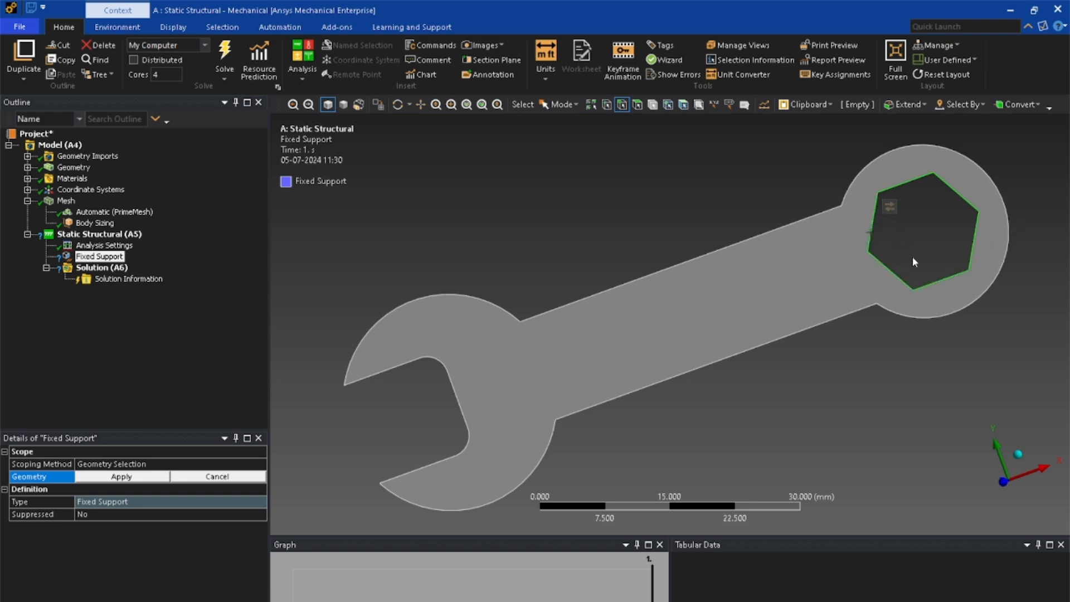
click(113, 475)
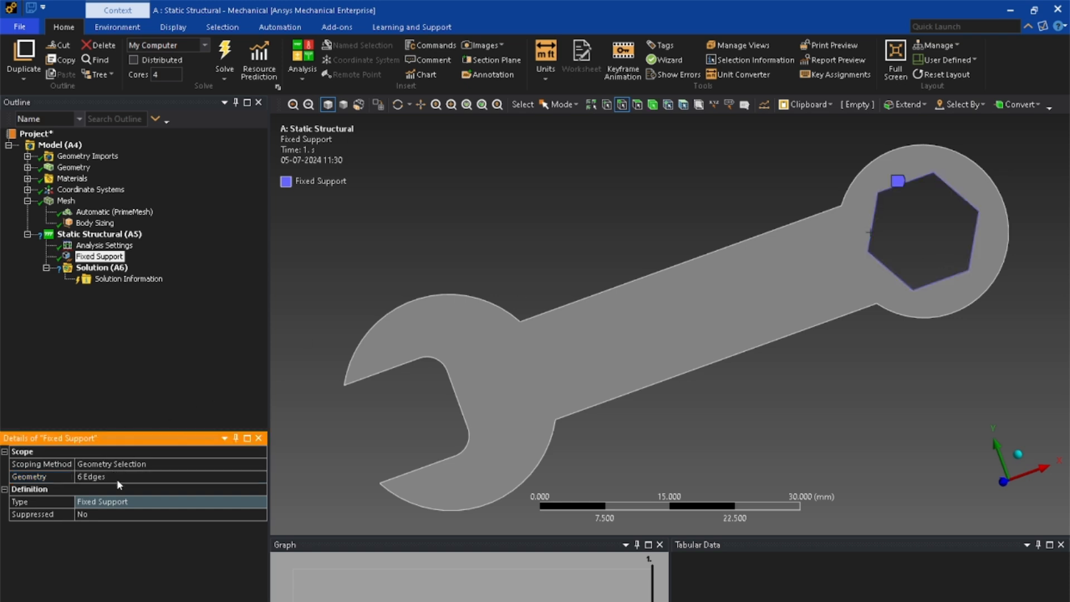
- Add a Pressure load to the static structural analysis, scoped to the straight inner edge of the wrench's open jaw
right_click(88, 235)
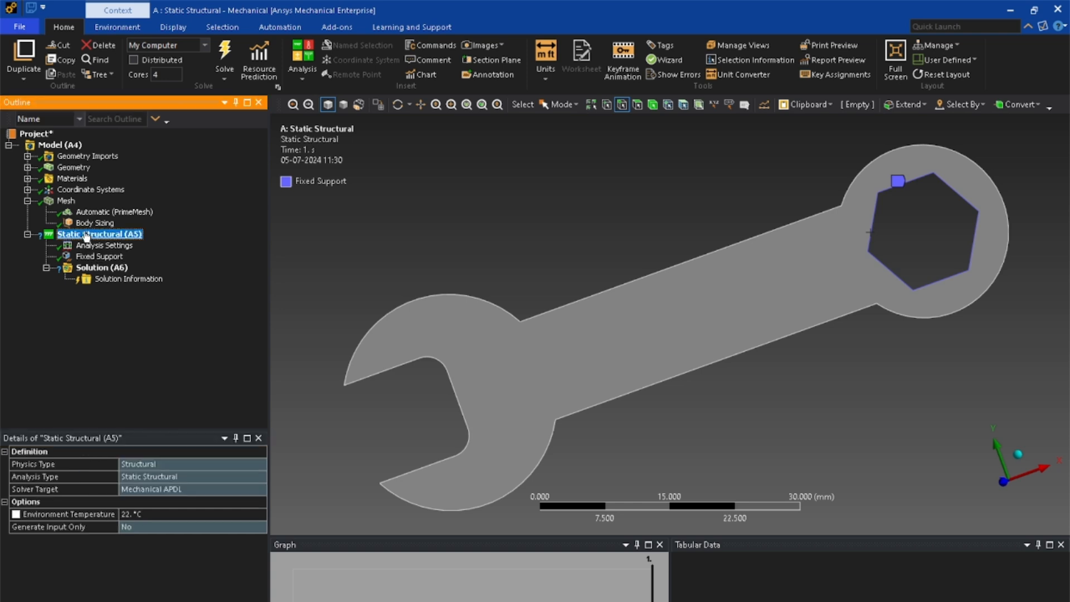
mouse_move(90, 240)
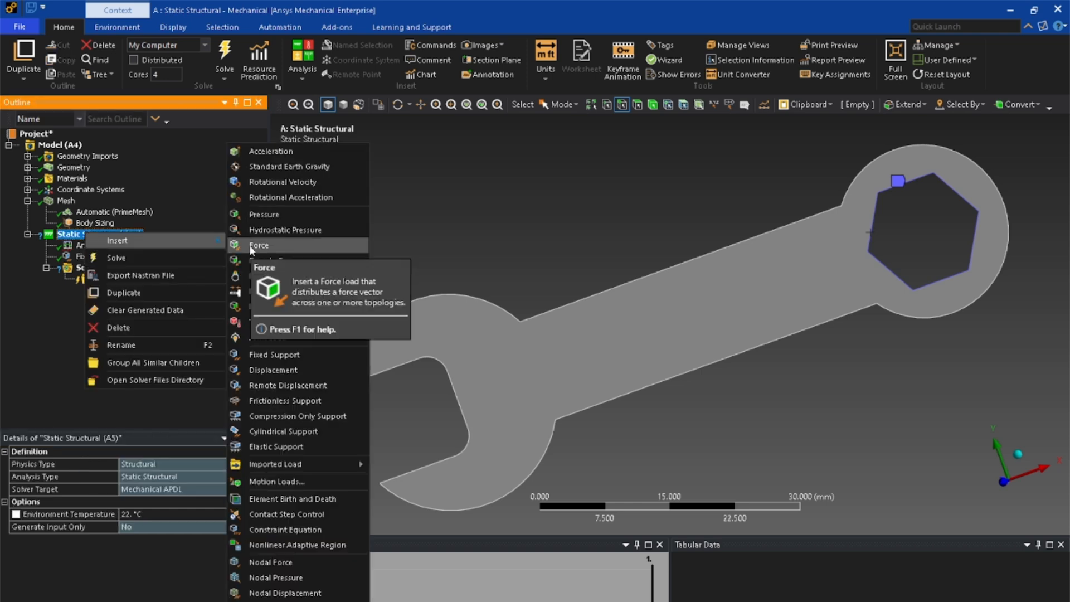
click(276, 214)
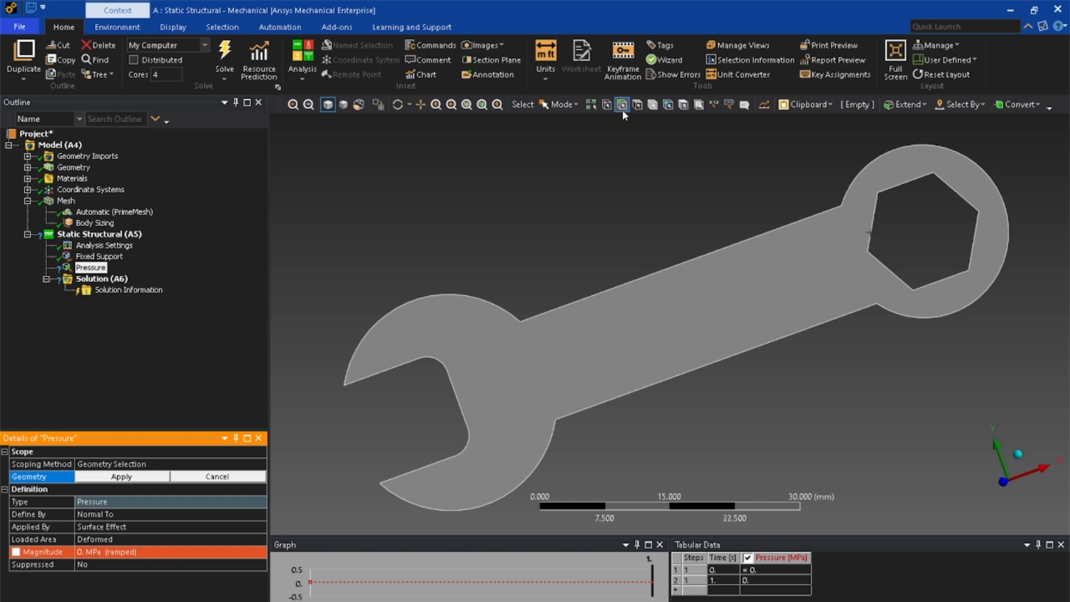
click(455, 390)
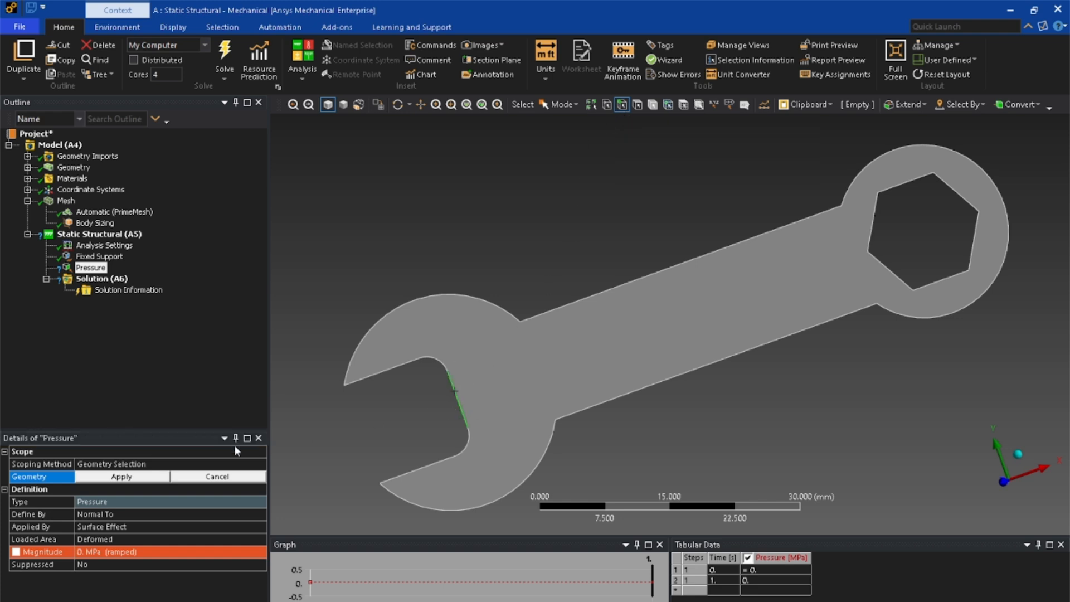
click(138, 480)
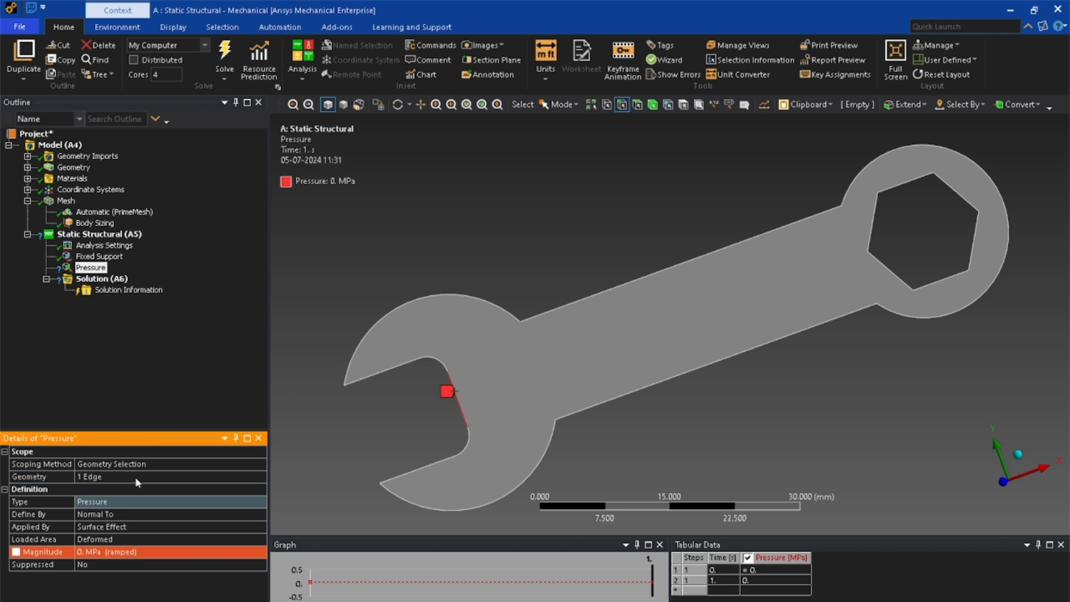
- Define the jaw pressure by Components and set its Y component to -2e6 MPa
click(128, 515)
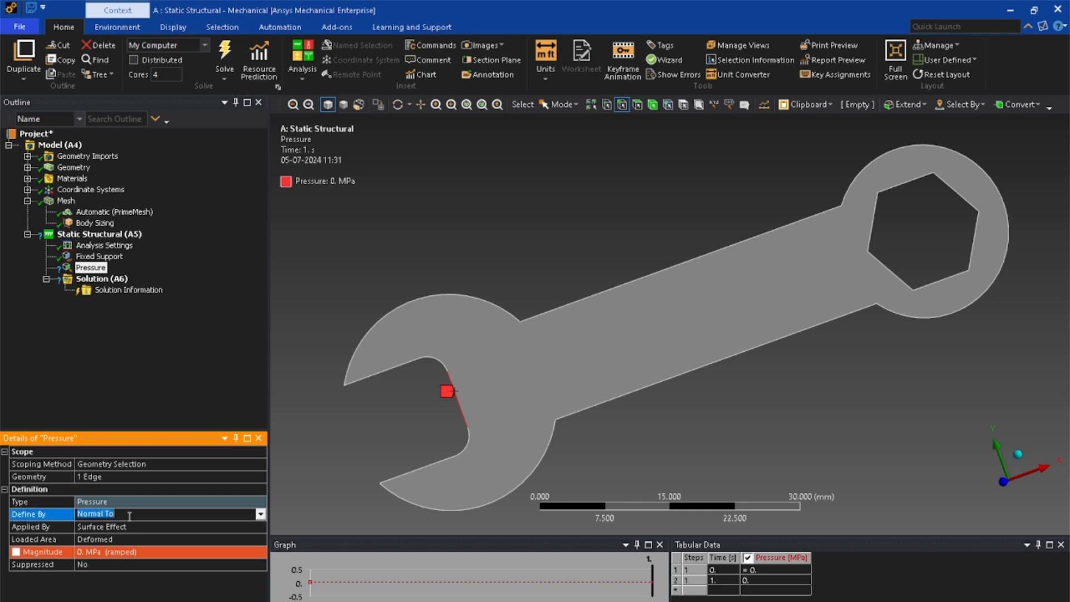
click(260, 515)
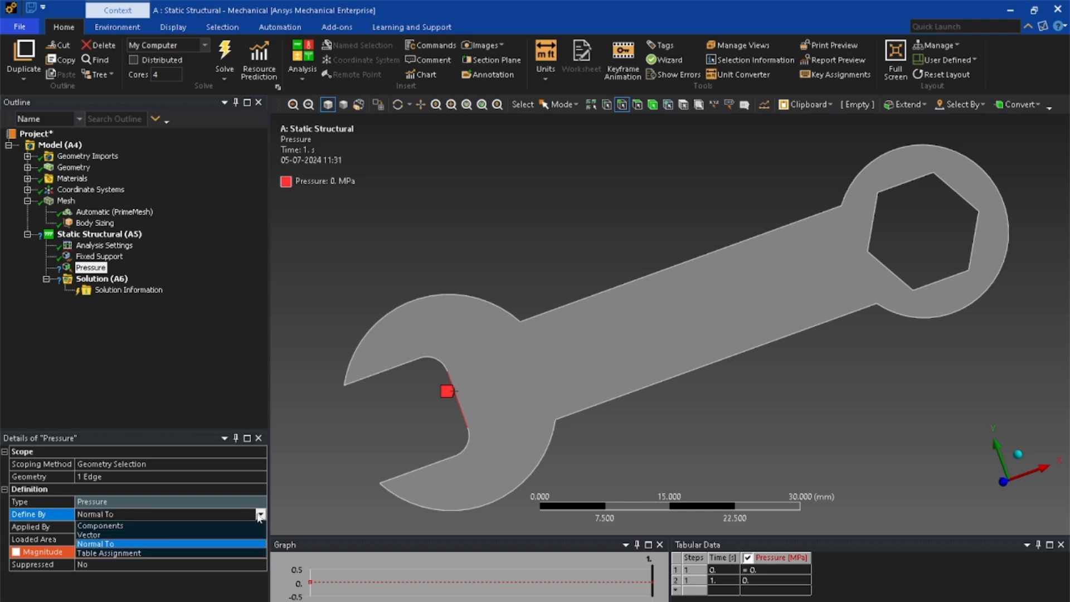
click(202, 524)
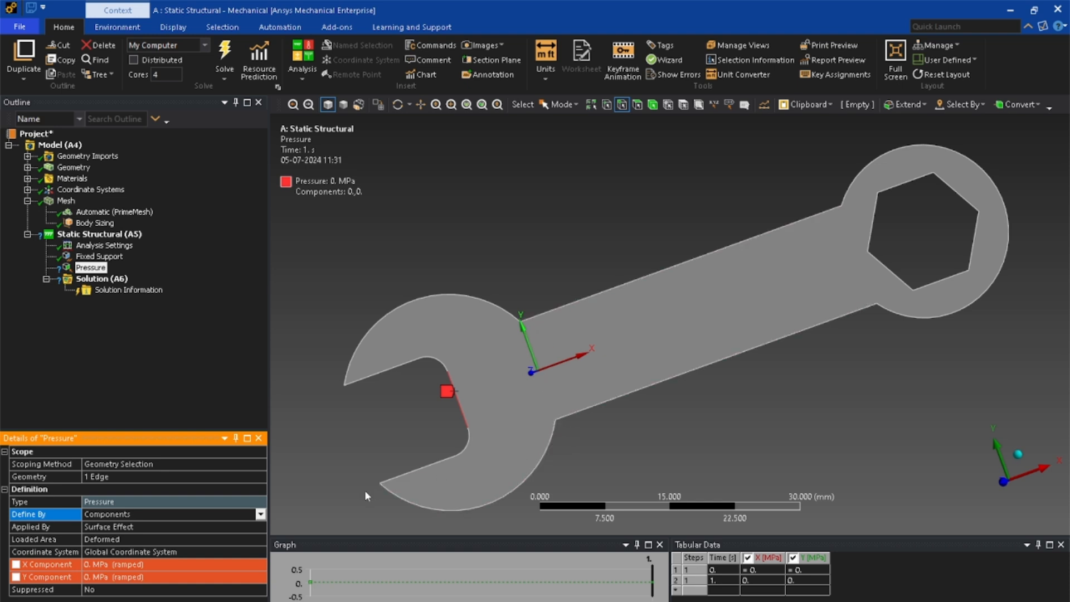
click(100, 577)
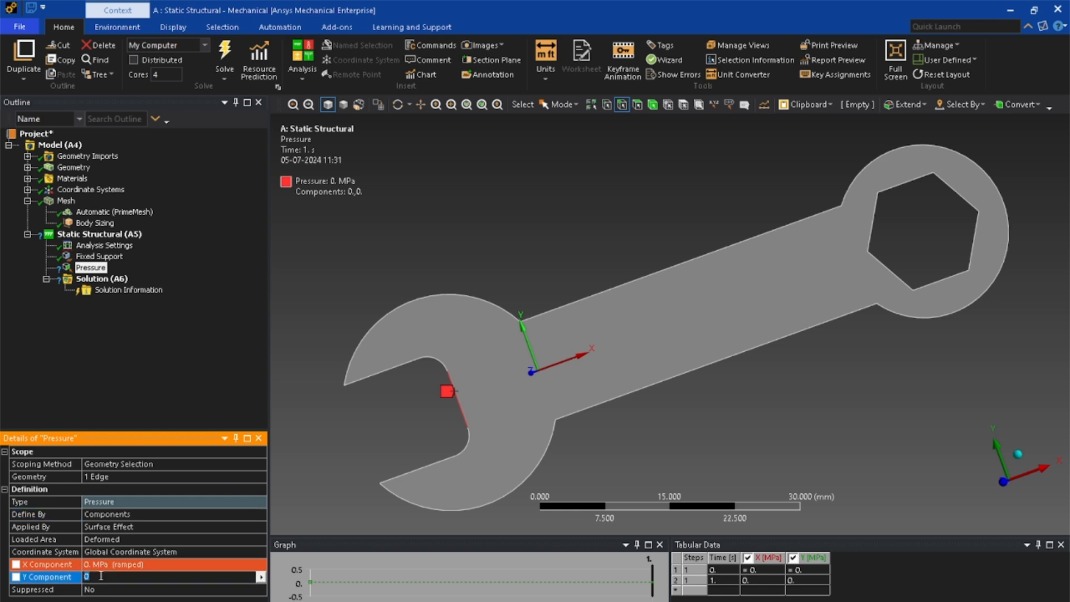
key(BackSpace)
text(-2)
text(e6)
click(159, 372)
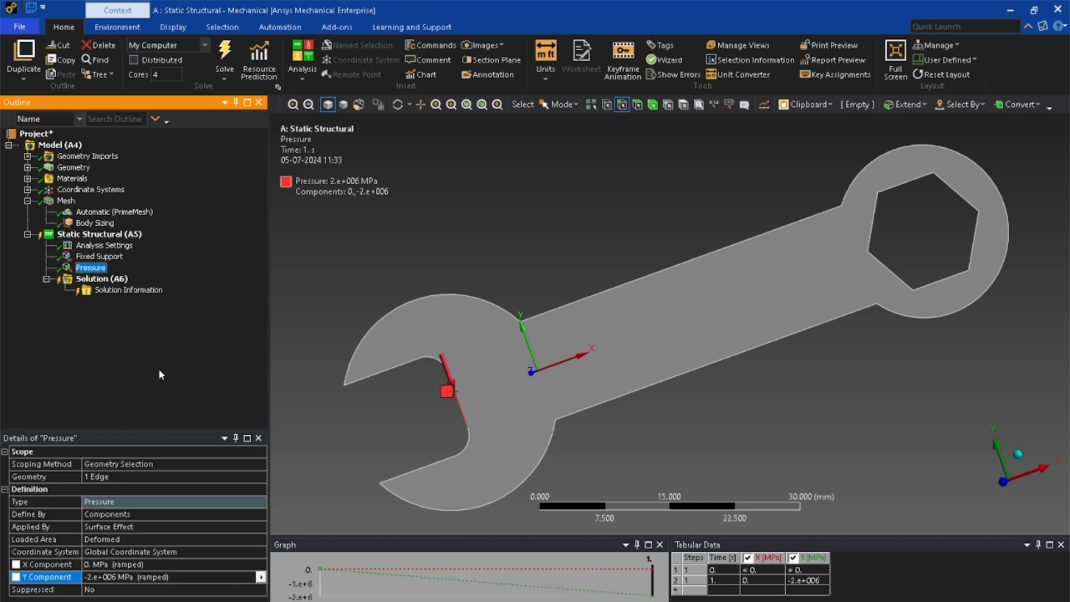
- Add Total Deformation and Equivalent (von-Mises) Stress results to the solution
right_click(111, 283)
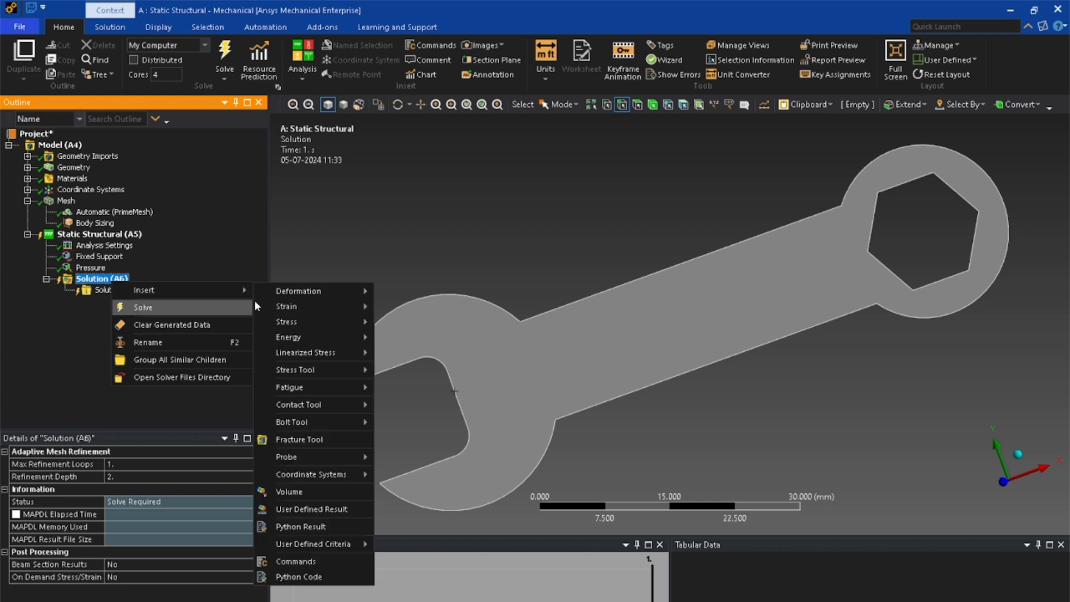
mouse_move(236, 289)
mouse_move(306, 291)
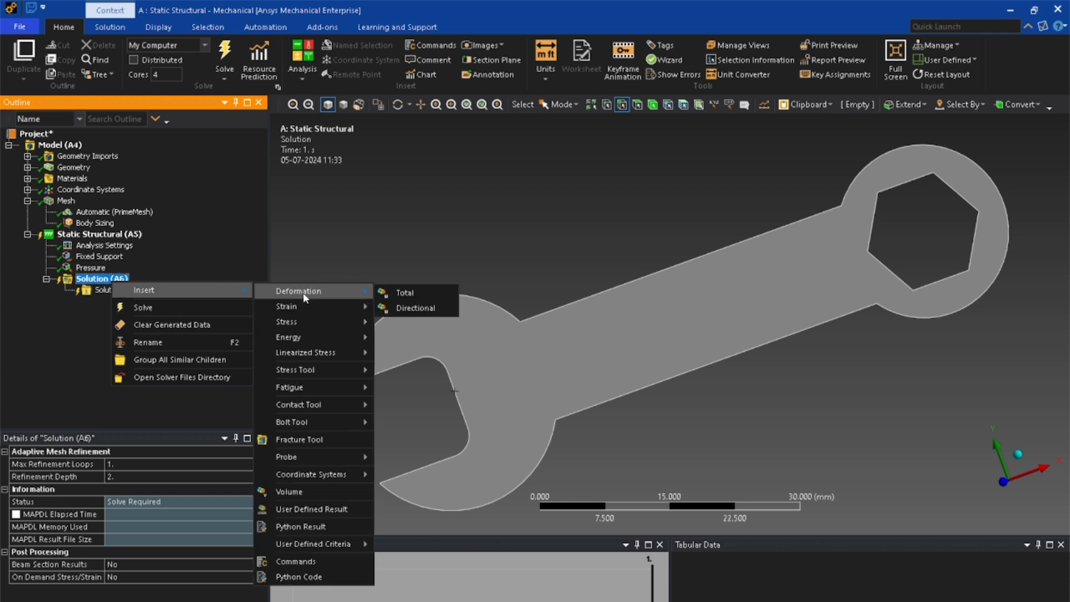
click(390, 293)
right_click(115, 281)
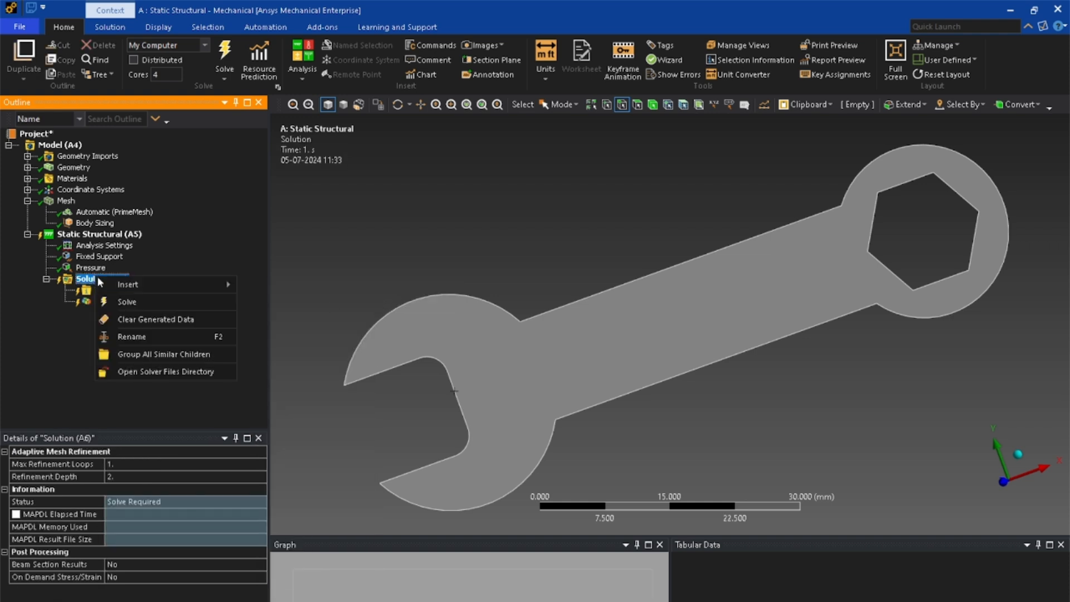
mouse_move(184, 285)
mouse_move(294, 316)
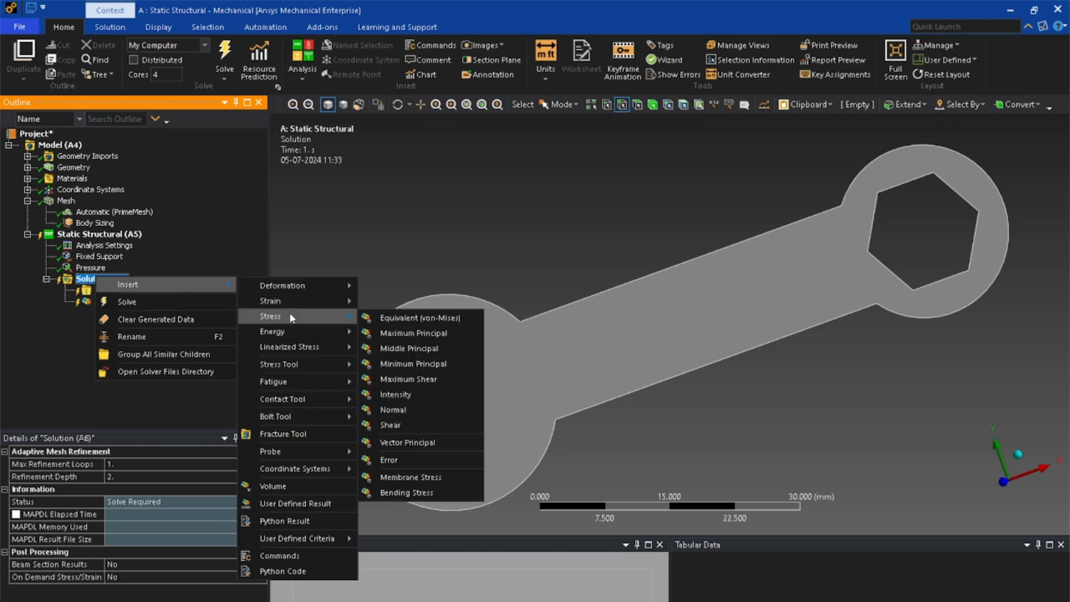
click(383, 319)
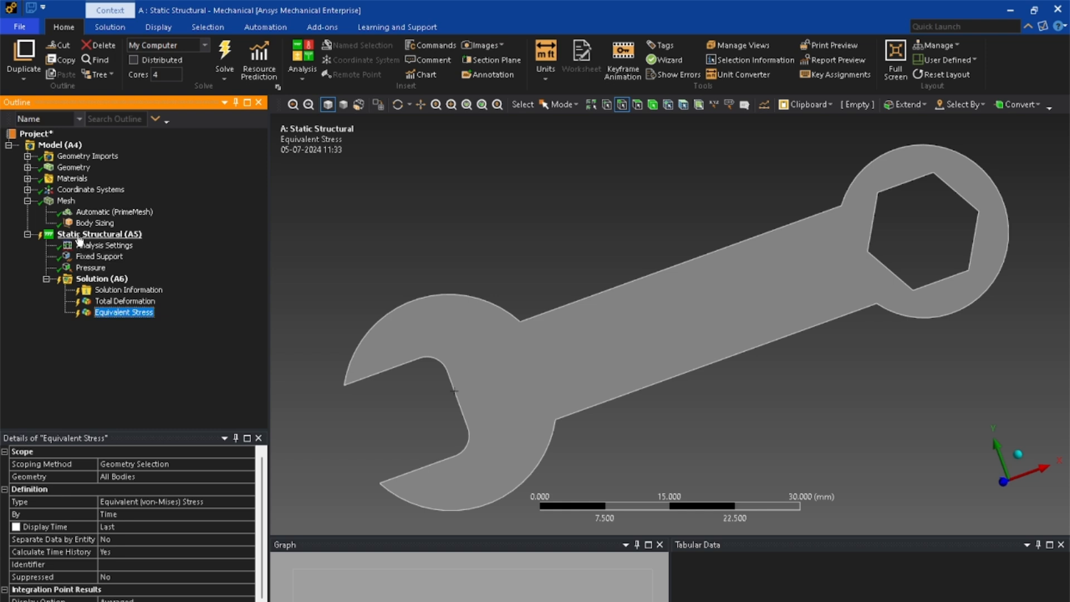
- Solve the static structural analysis with the fixed support and jaw pressure applied
right_click(65, 201)
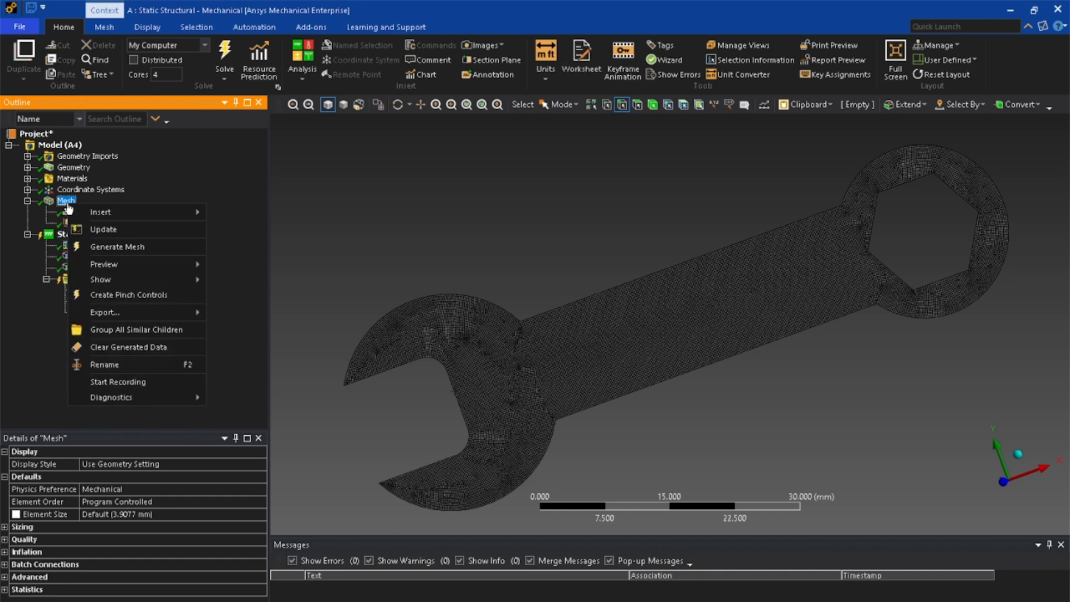
click(359, 236)
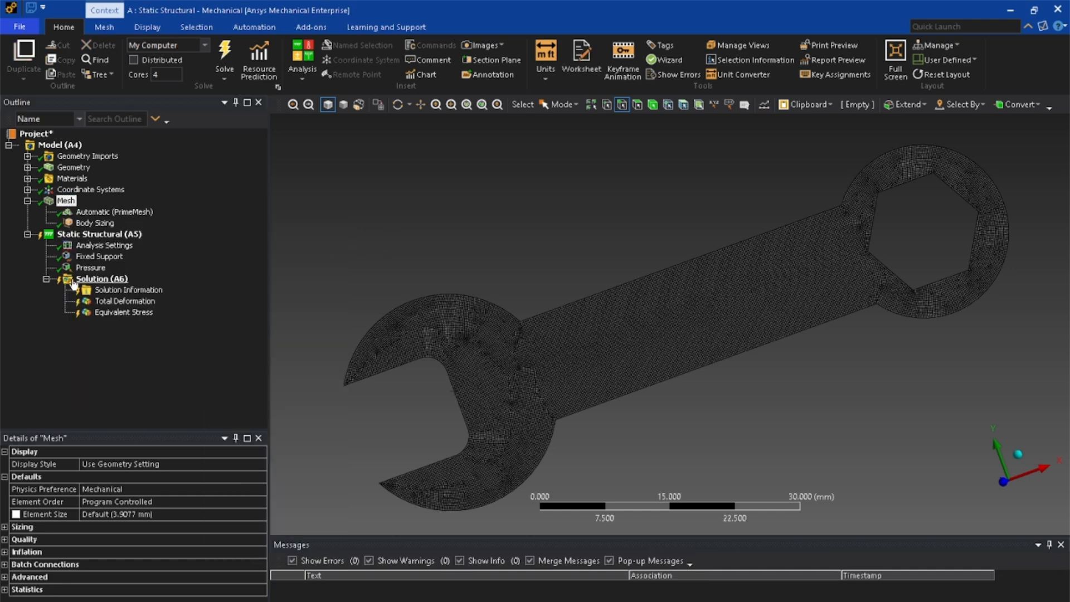
right_click(88, 236)
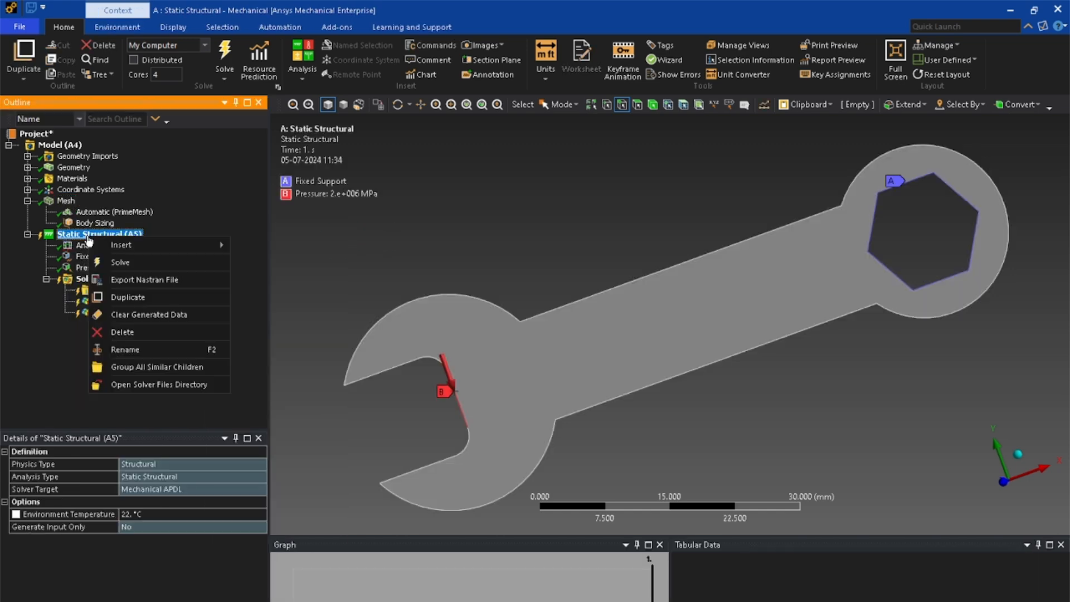
click(112, 262)
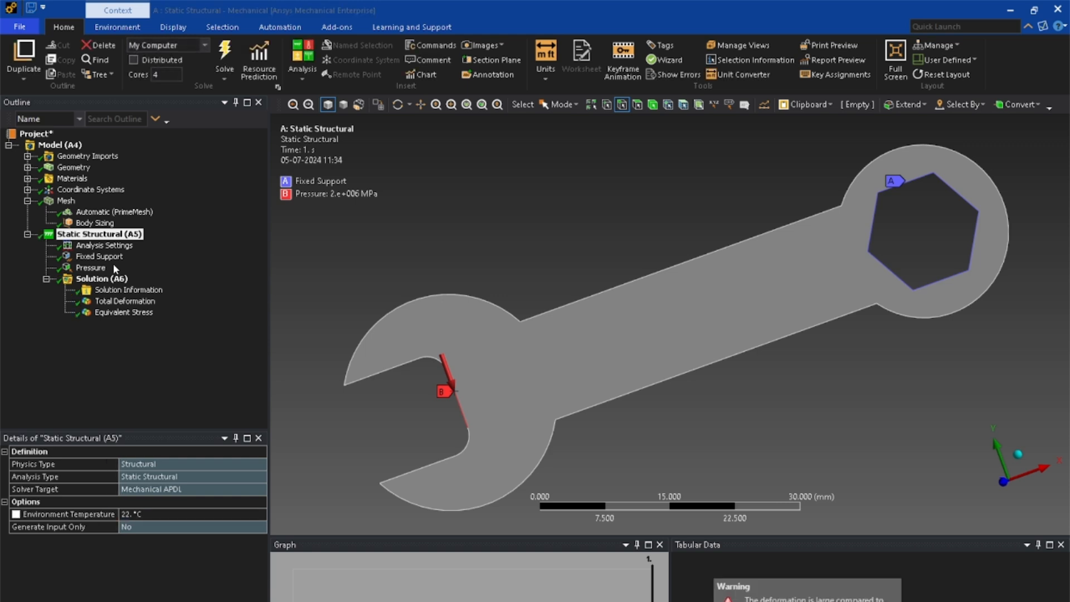
- Display and animate the Total Deformation result, followed by the Equivalent Stress result
click(116, 304)
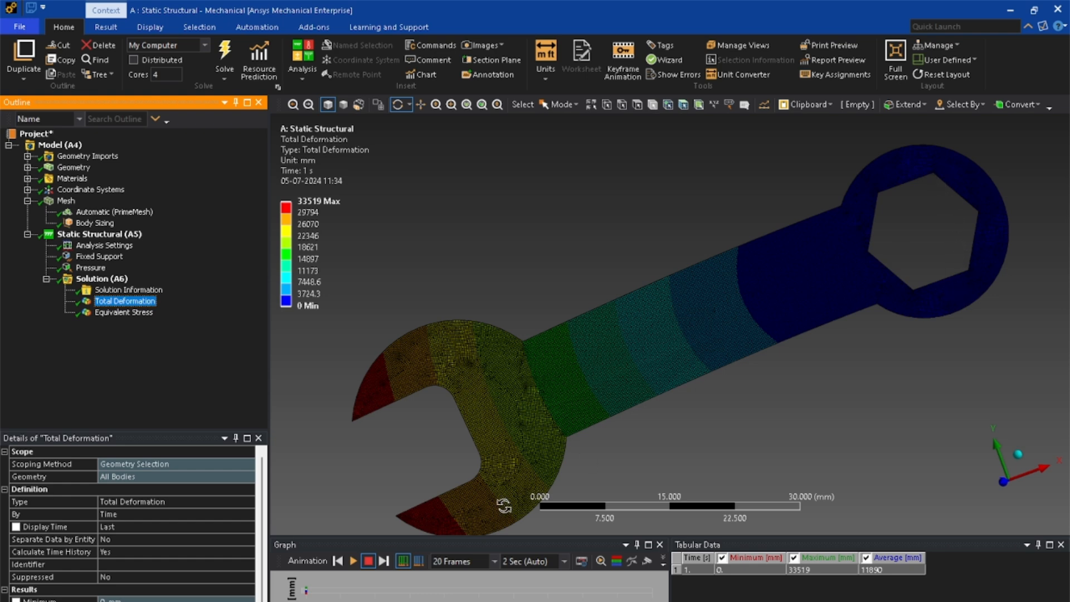
click(353, 561)
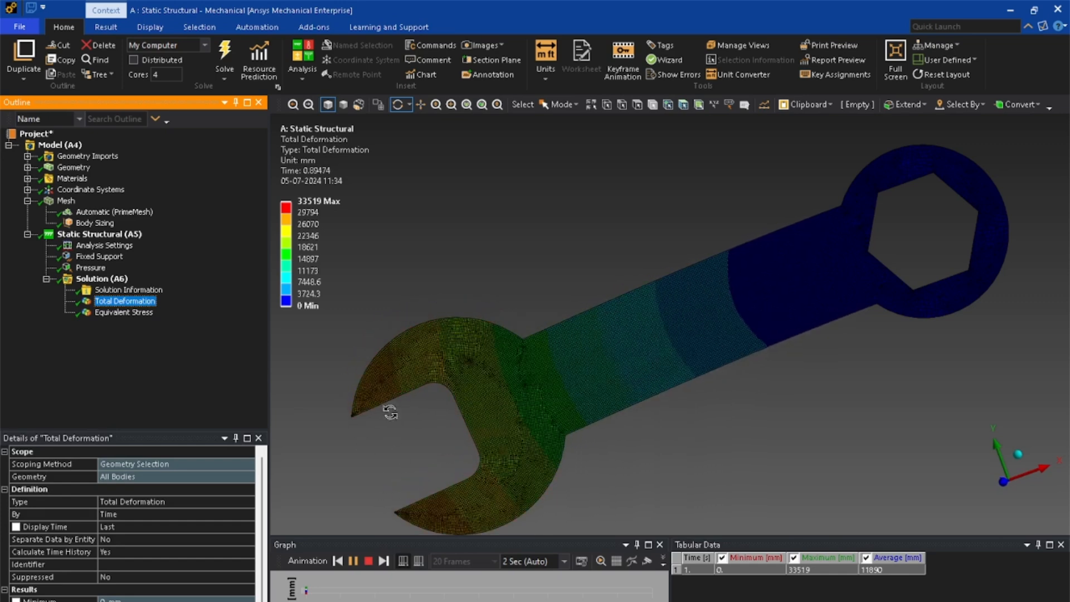
click(115, 313)
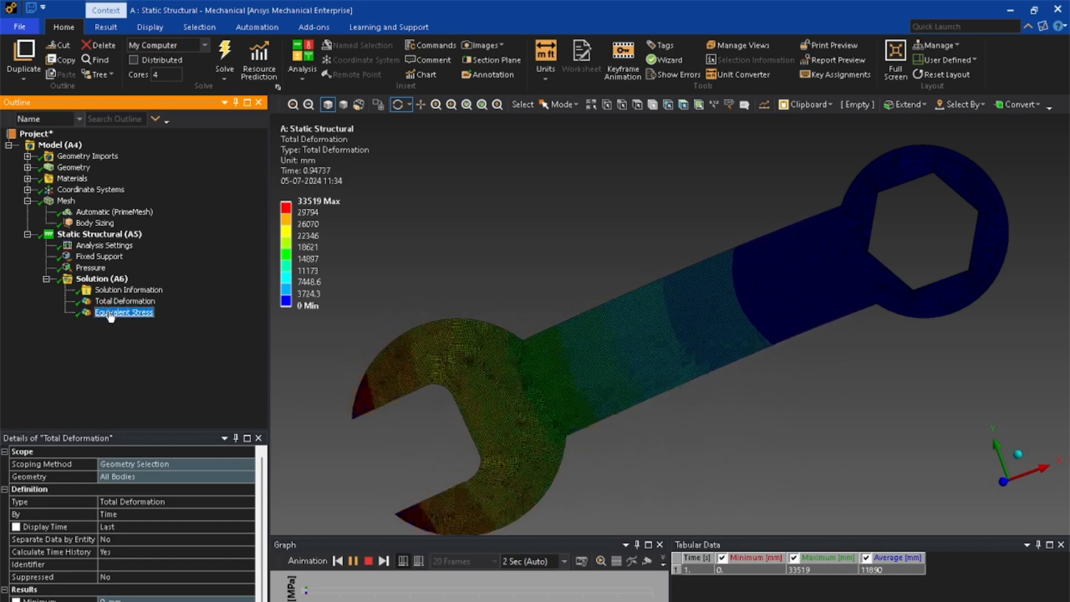
click(353, 560)
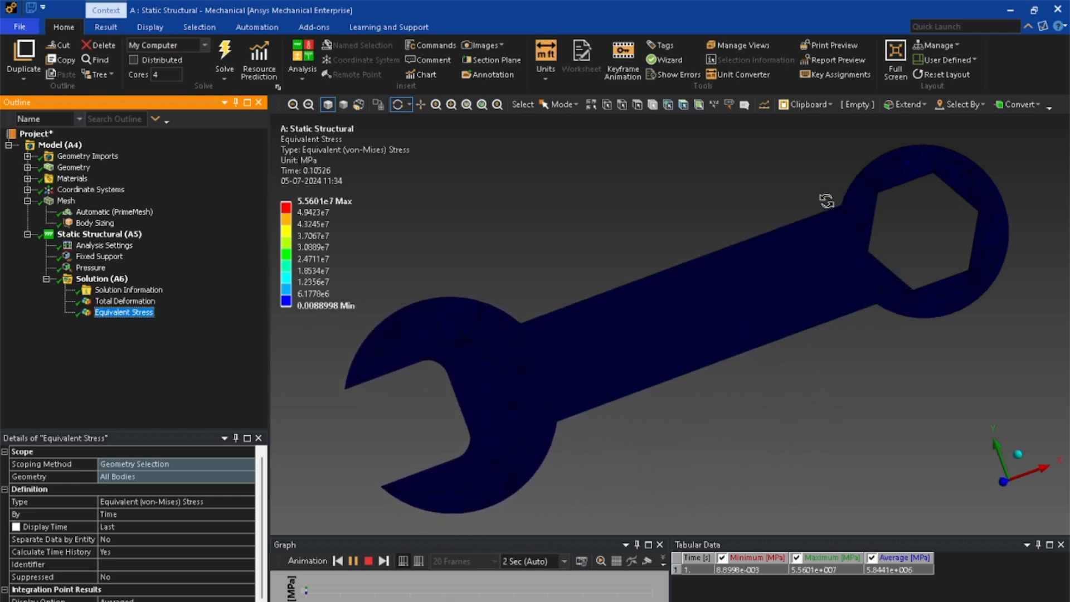
- Replay and stop the Equivalent Stress animation, and examine the stress distribution where the handle meets the hexagonal end
click(368, 561)
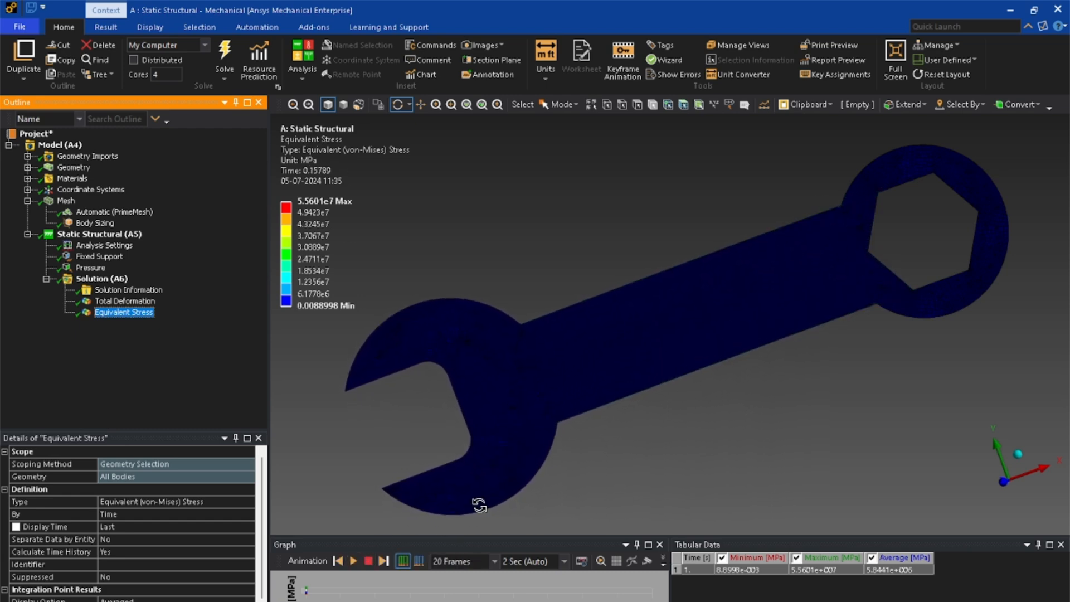
click(353, 561)
click(363, 562)
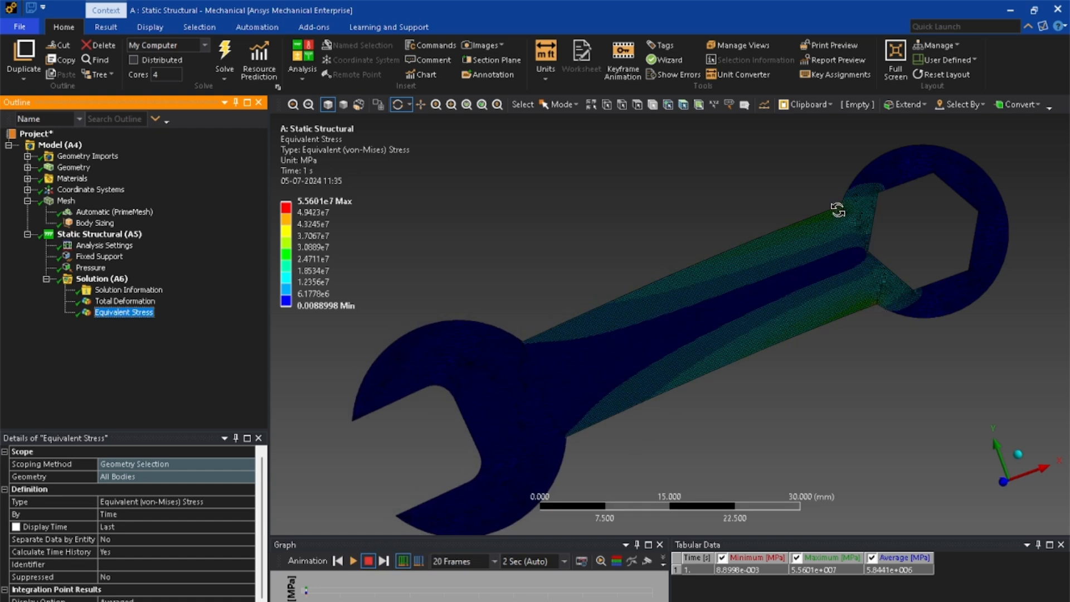
scroll(811, 291, down, 2)
scroll(807, 287, up, 3)
scroll(807, 285, down, 2)
scroll(806, 285, up, 2)
scroll(800, 267, down, 2)
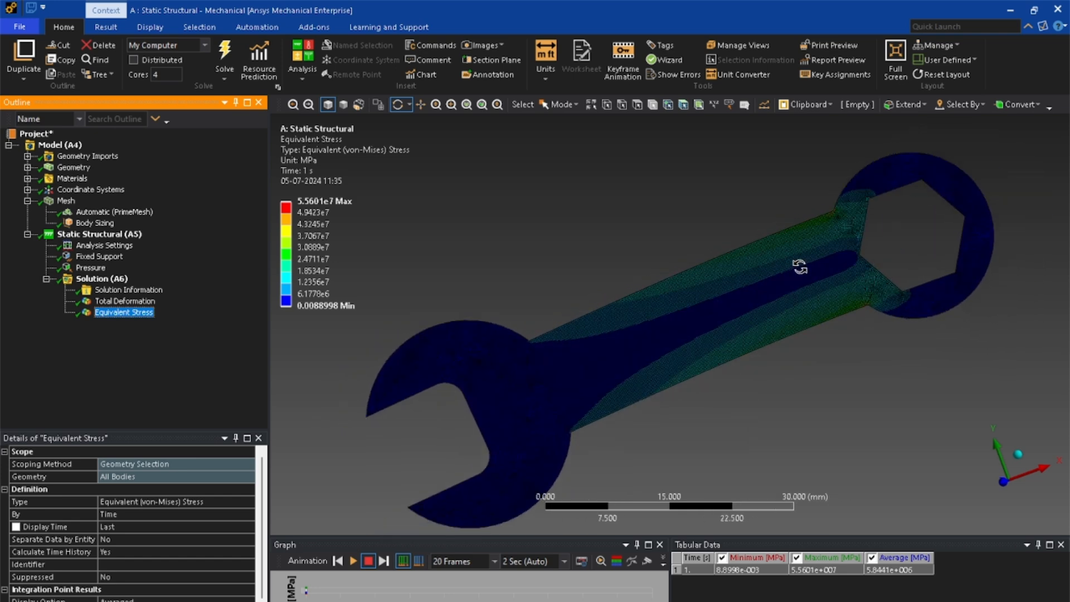